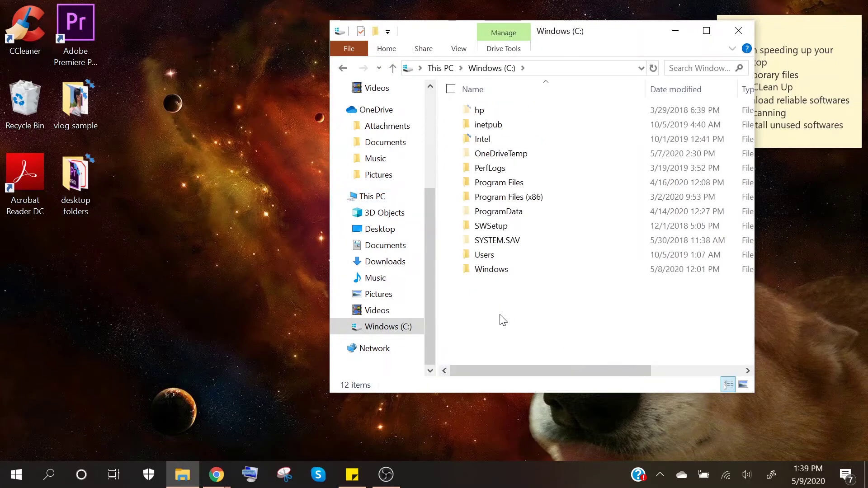
# - Open the Users folder on drive C and go into the personal user profile folder
pyautogui.doubleClick(485, 255)
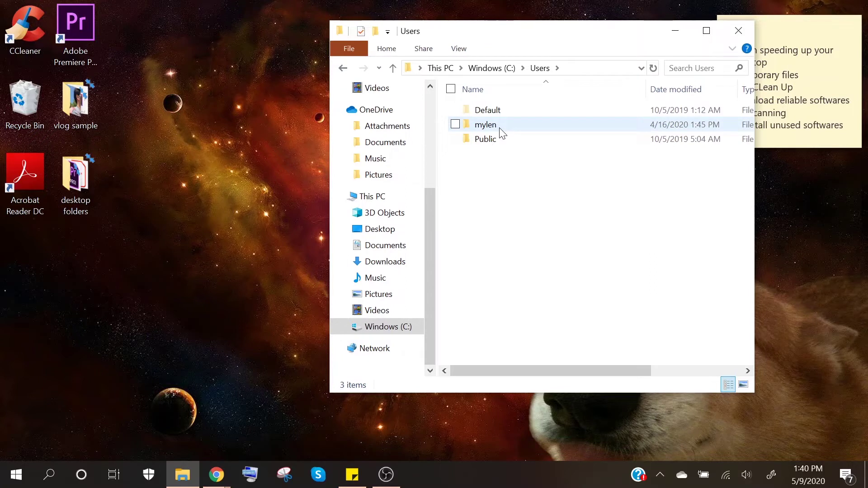
pyautogui.moveTo(486, 130)
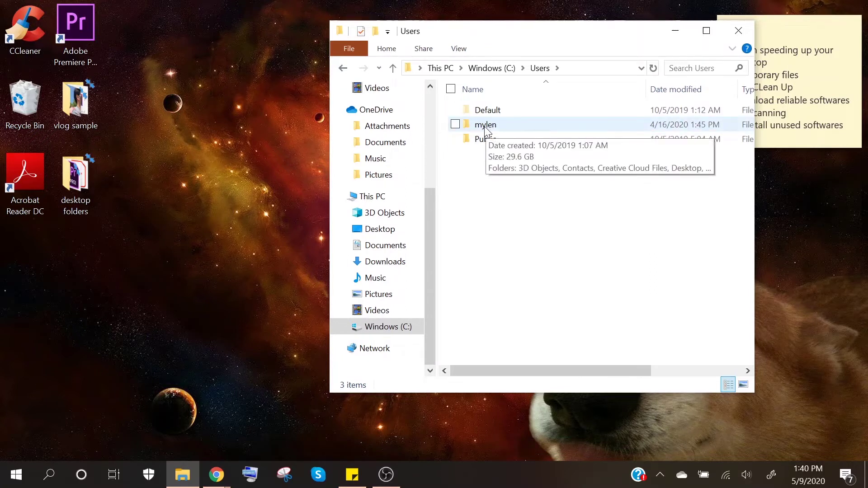
pyautogui.moveTo(443, 103); pyautogui.dragTo(508, 167)
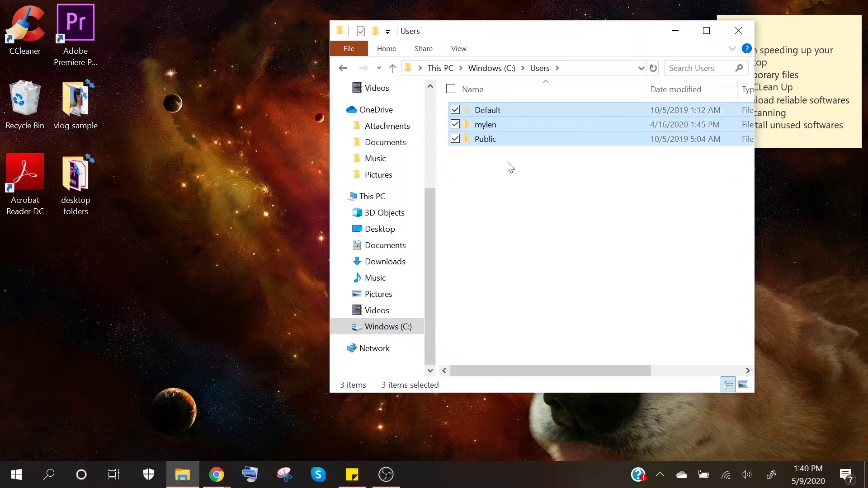
pyautogui.click(507, 167)
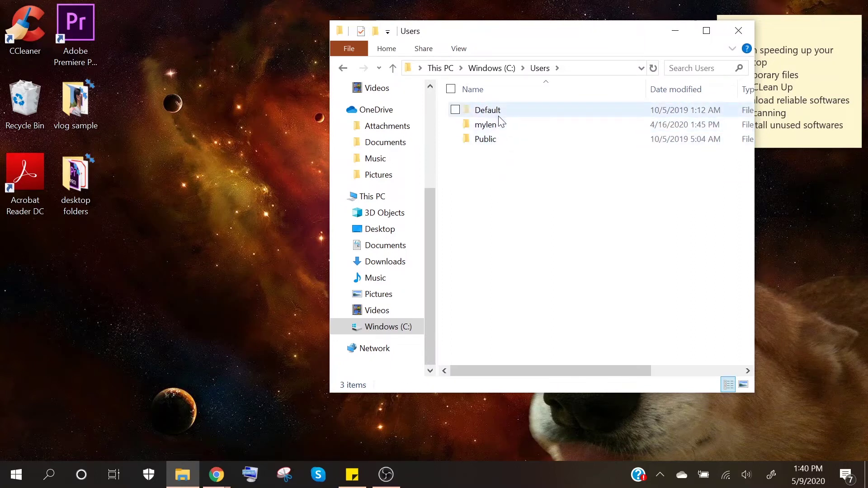
pyautogui.moveTo(488, 130)
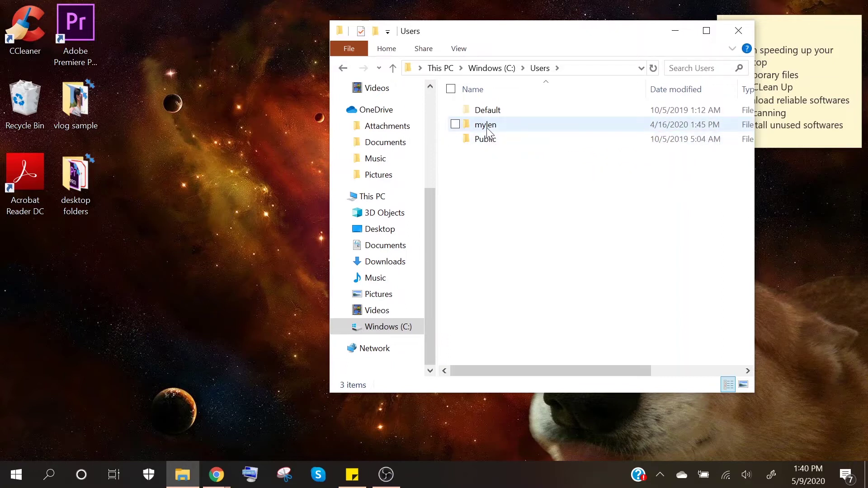
pyautogui.doubleClick(486, 127)
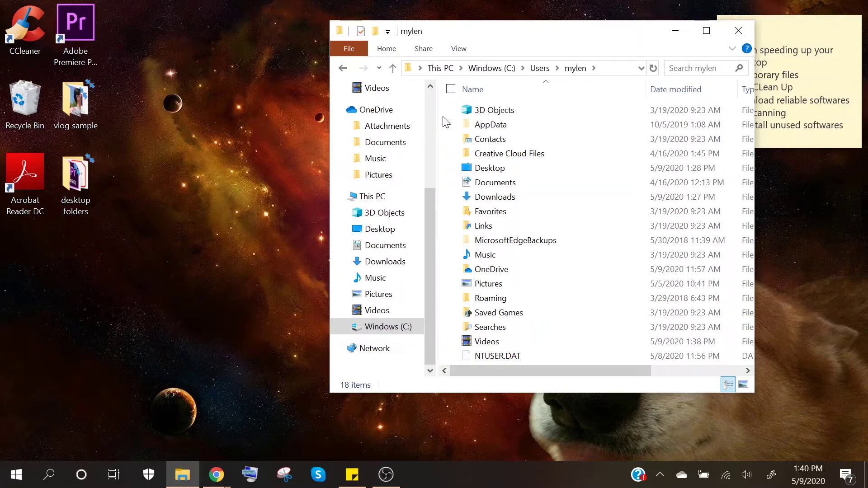
# - Check the hidden items display setting, and open the Local folder inside AppData
pyautogui.click(460, 49)
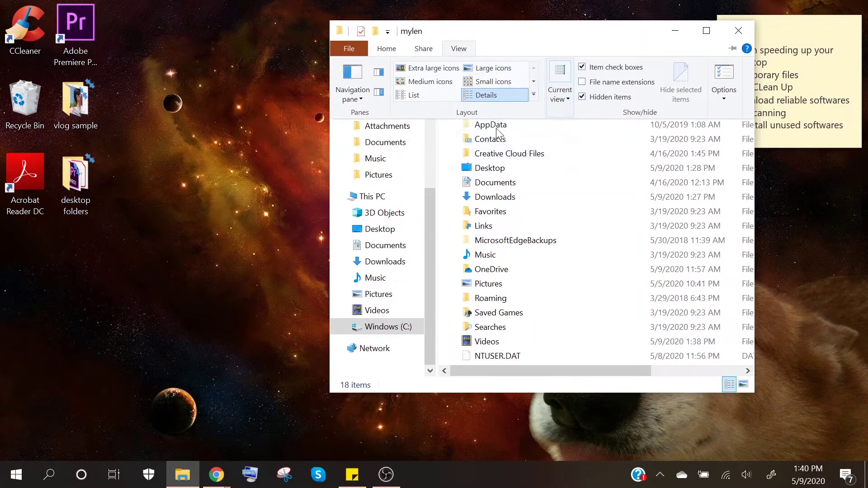
pyautogui.click(445, 147)
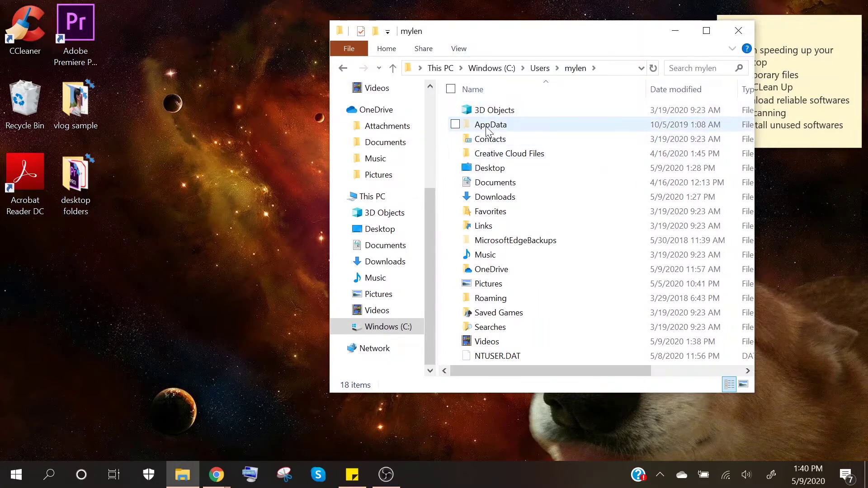
pyautogui.doubleClick(503, 130)
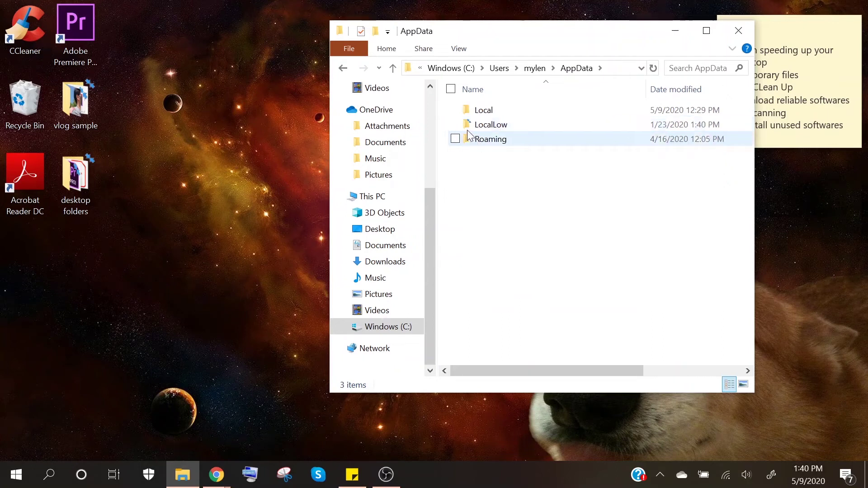
pyautogui.doubleClick(500, 111)
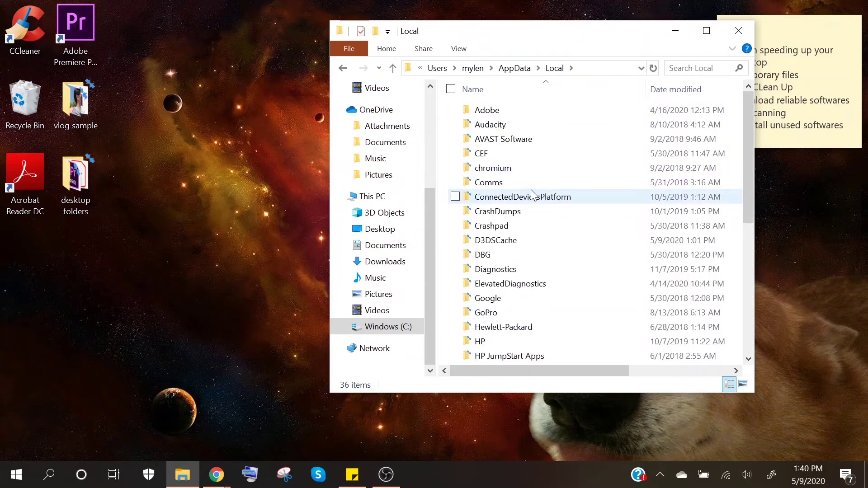
# - Check the size of the Temp folder in its properties and close them again
pyautogui.scroll(-6, 529, 190)
pyautogui.moveTo(484, 305)
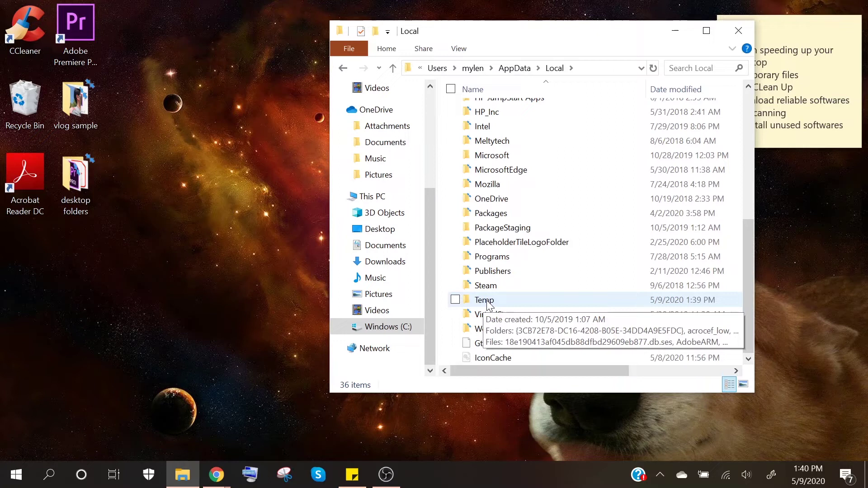
pyautogui.rightClick(486, 300)
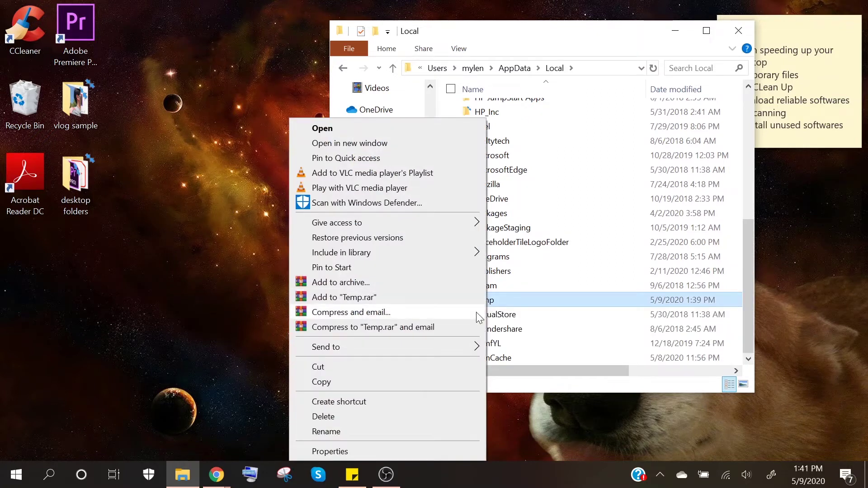
pyautogui.click(356, 451)
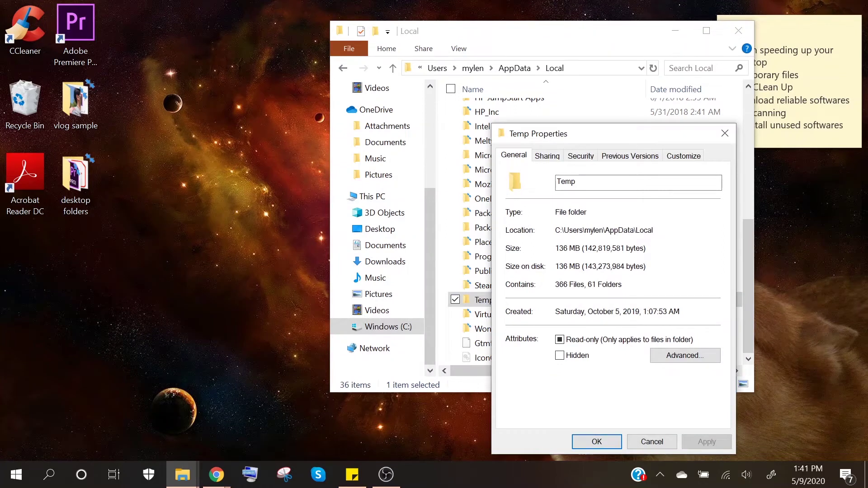
pyautogui.moveTo(588, 134); pyautogui.dragTo(271, 61)
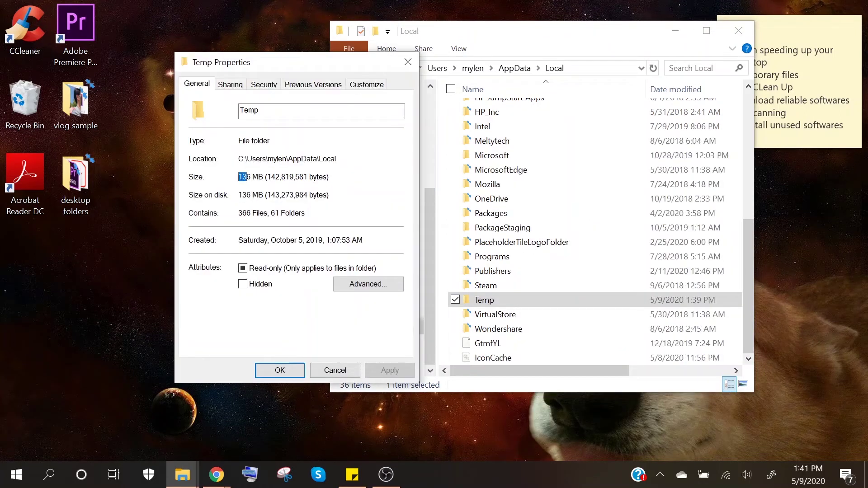
pyautogui.moveTo(246, 177); pyautogui.dragTo(319, 177)
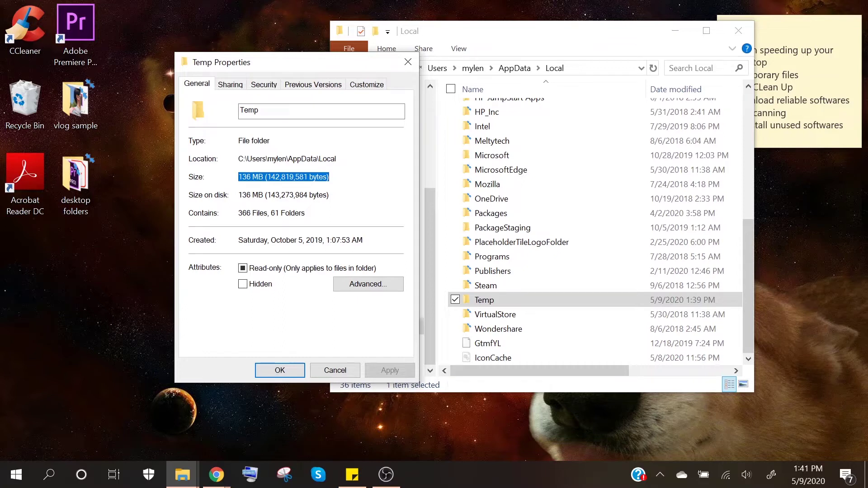
pyautogui.click(408, 62)
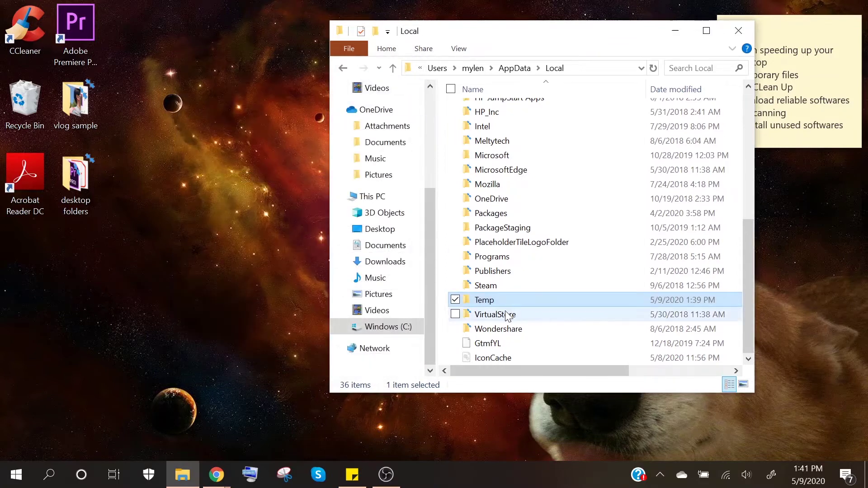
# - Open the Temp folder and look through its contents, leaving nothing selected
pyautogui.doubleClick(499, 299)
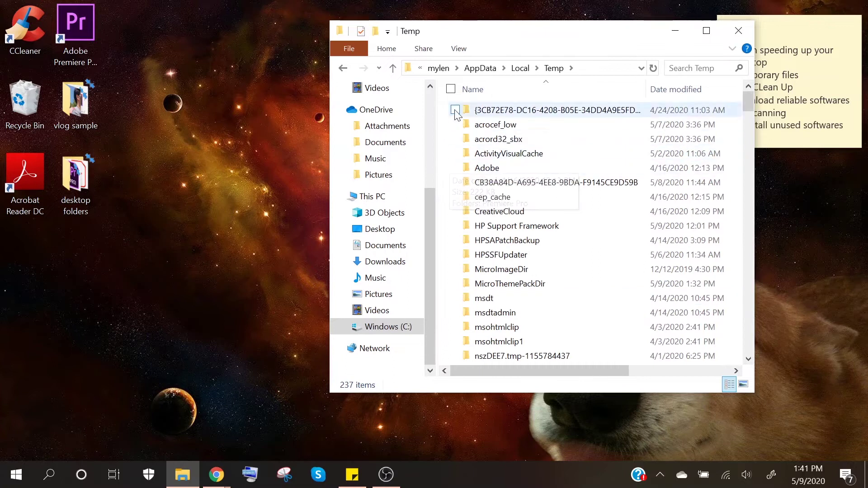
pyautogui.scroll(-3, 532, 228)
pyautogui.scroll(3, 531, 228)
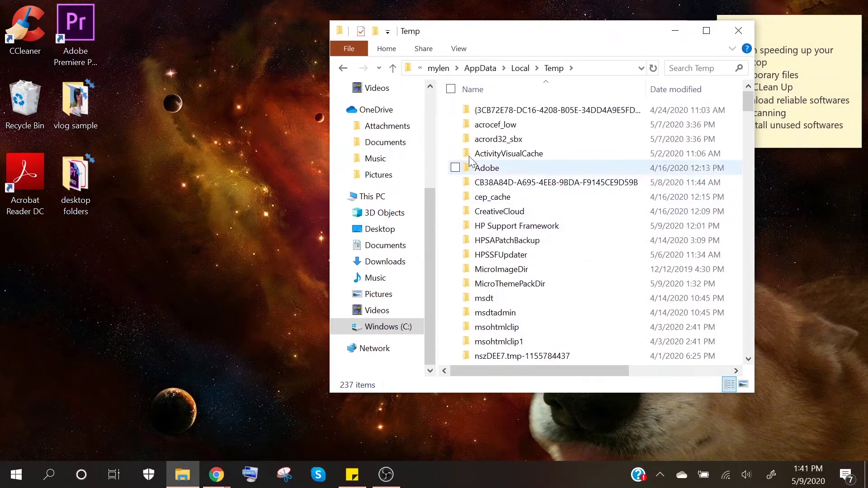
pyautogui.moveTo(449, 114); pyautogui.dragTo(633, 340)
pyautogui.moveTo(747, 184); pyautogui.dragTo(759, 104)
pyautogui.click(444, 158)
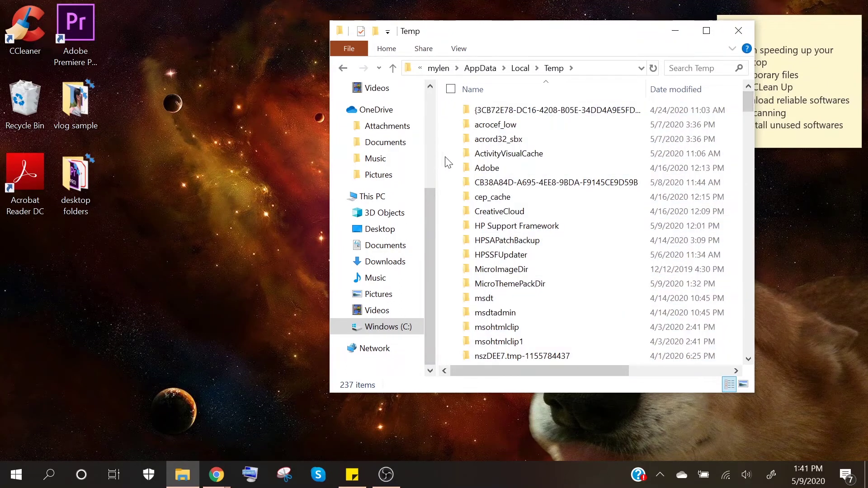
# - Delete all items in the Temp folder, continuing with administrator permission and skipping all files in use
pyautogui.hotkey('ctrl', 'a')
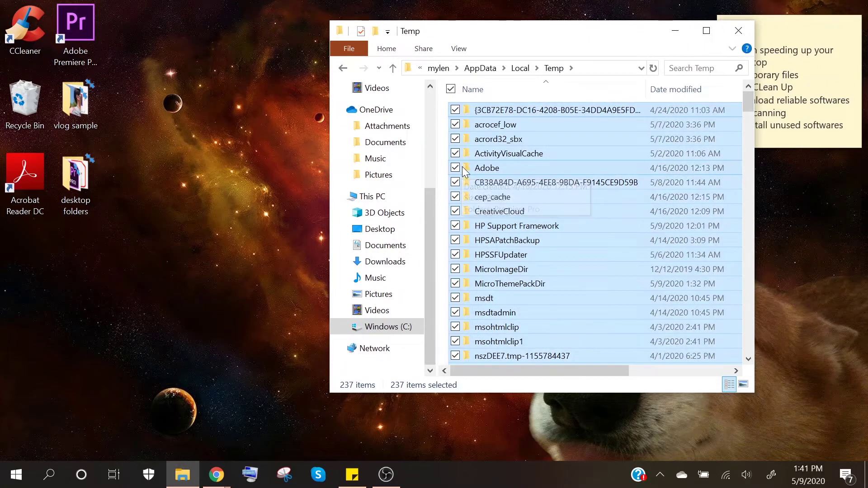
pyautogui.press('Delete')
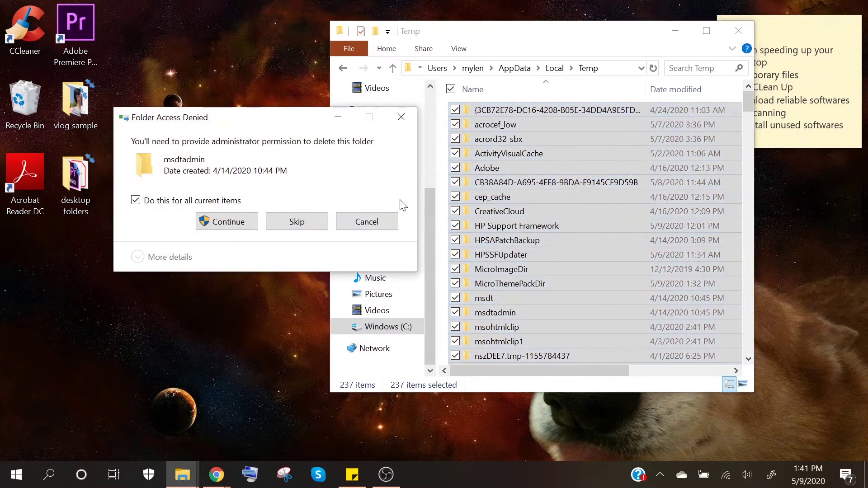
pyautogui.click(215, 224)
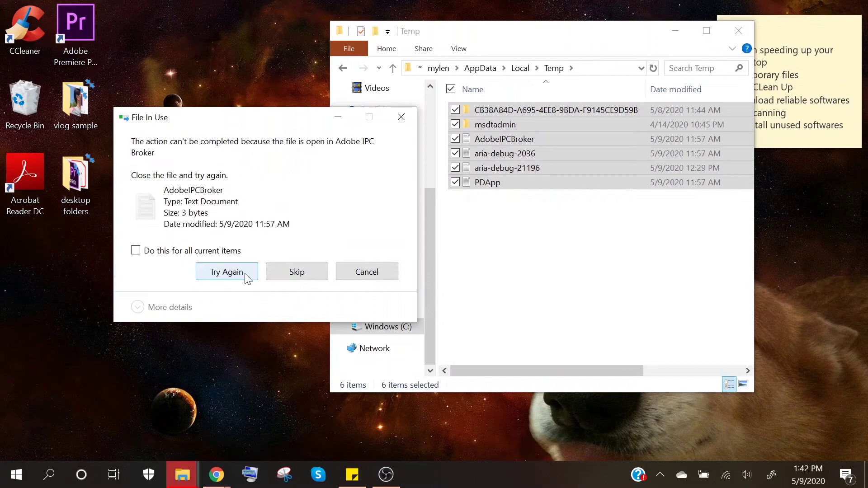
pyautogui.click(296, 279)
pyautogui.click(135, 250)
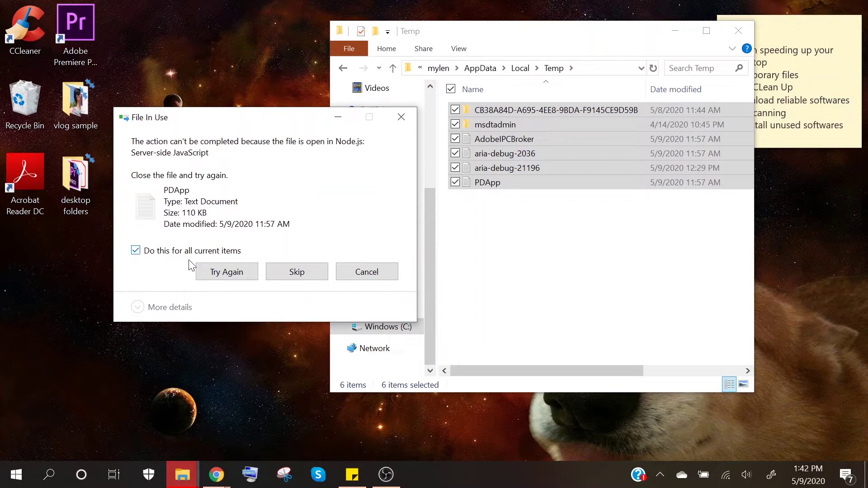
pyautogui.click(296, 272)
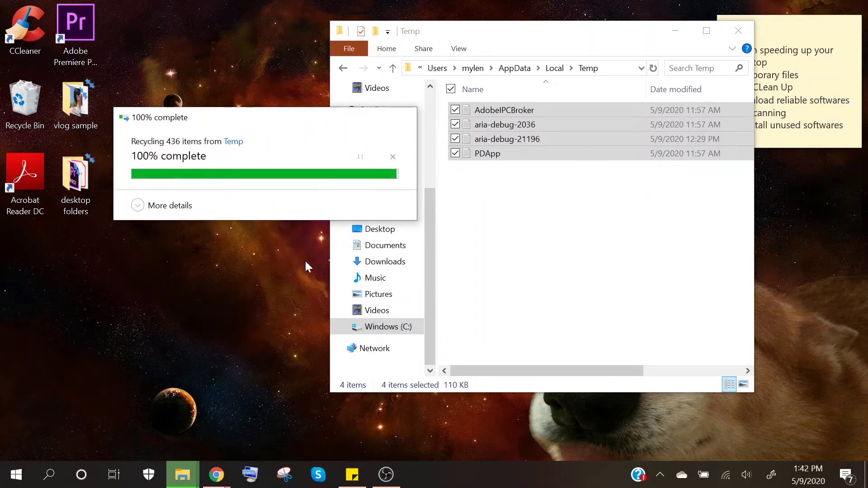
# - Clear the selection of the remaining Temp files and close the folder window
pyautogui.click(604, 221)
pyautogui.moveTo(682, 189); pyautogui.dragTo(548, 113)
pyautogui.click(575, 181)
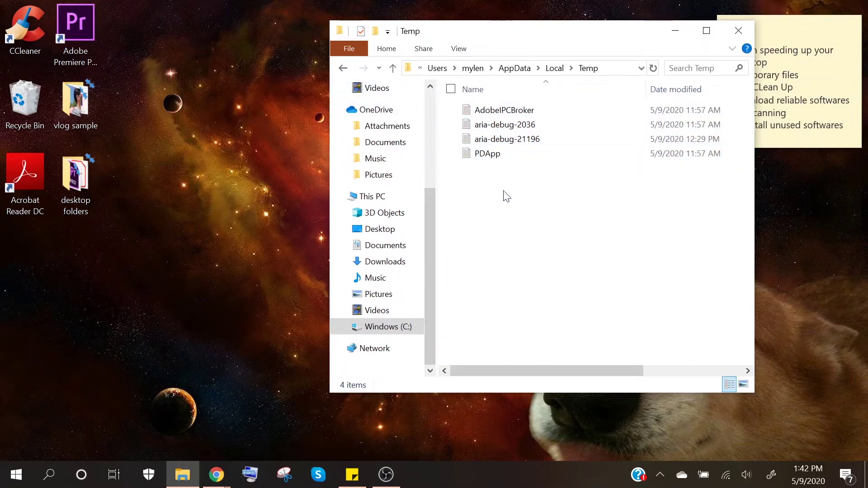
pyautogui.press('BackSpace')
pyautogui.click(738, 31)
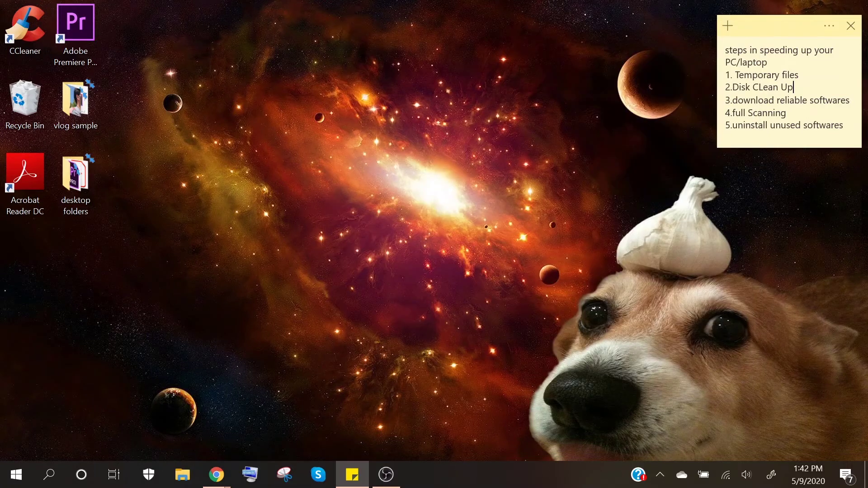
pyautogui.press('Up')
pyautogui.press('End')
pyautogui.hotkey('ctrl', 'shift', 'Left')
pyautogui.hotkey('ctrl', 'shift', 'Left')
pyautogui.hotkey('ctrl', 'shift', 'Left')
pyautogui.click(793, 87)
# - Open the properties of the Windows (C:) drive from This PC and move the dialog clear of the drive list
pyautogui.click(180, 474)
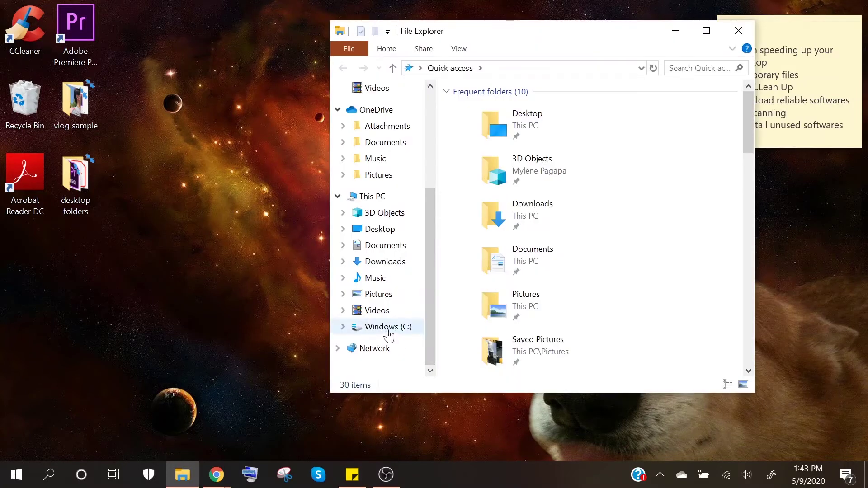
pyautogui.click(379, 195)
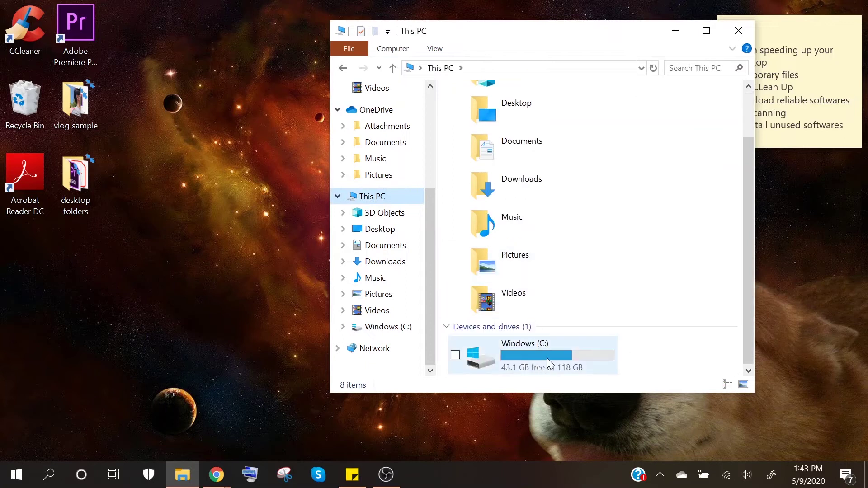
pyautogui.rightClick(535, 351)
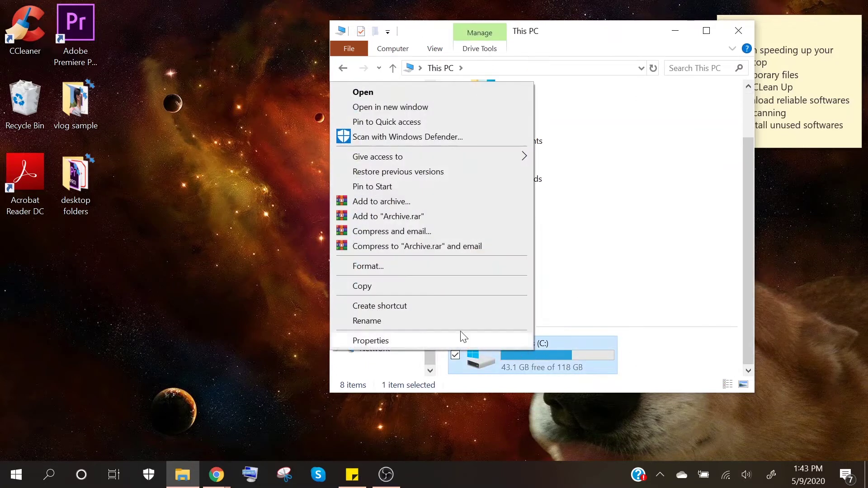
pyautogui.click(382, 342)
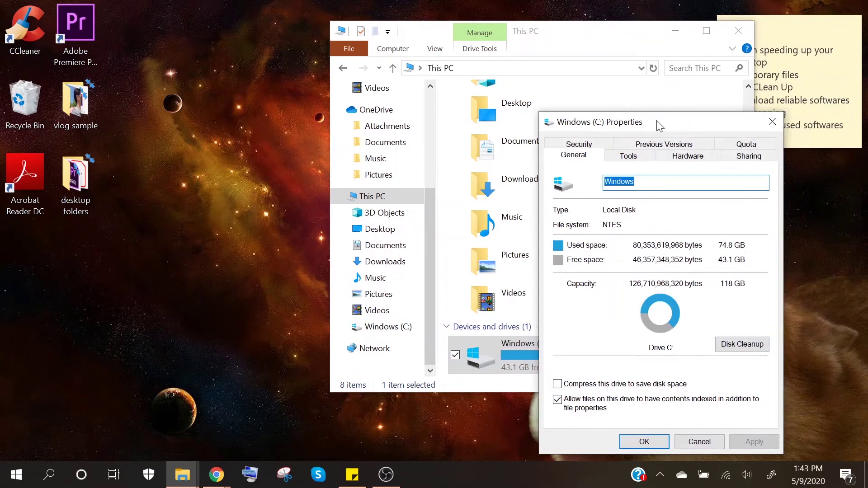
pyautogui.moveTo(660, 121); pyautogui.dragTo(373, 50)
# - Start Disk Cleanup for the Windows (C:) drive and exclude Downloads from the files to delete
pyautogui.click(455, 274)
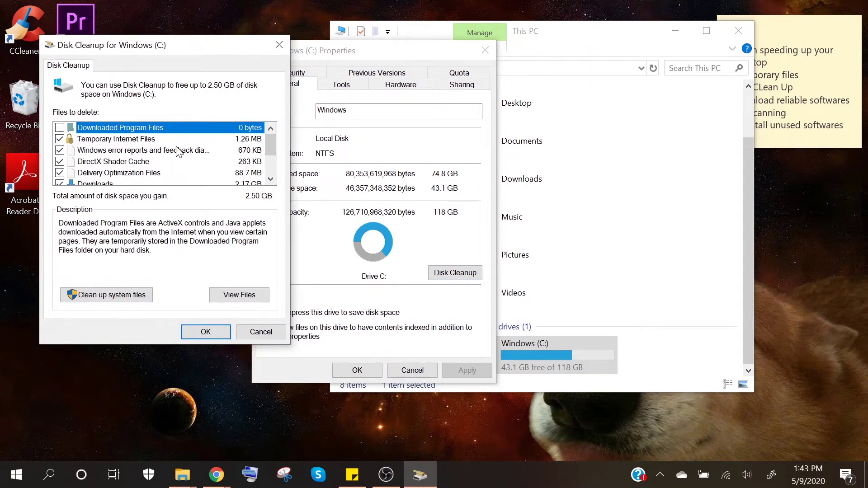
pyautogui.moveTo(274, 145)
pyautogui.mouseDown()
pyautogui.moveTo(276, 176)
pyautogui.moveTo(279, 143)
pyautogui.mouseUp()
pyautogui.moveTo(268, 145); pyautogui.dragTo(270, 153)
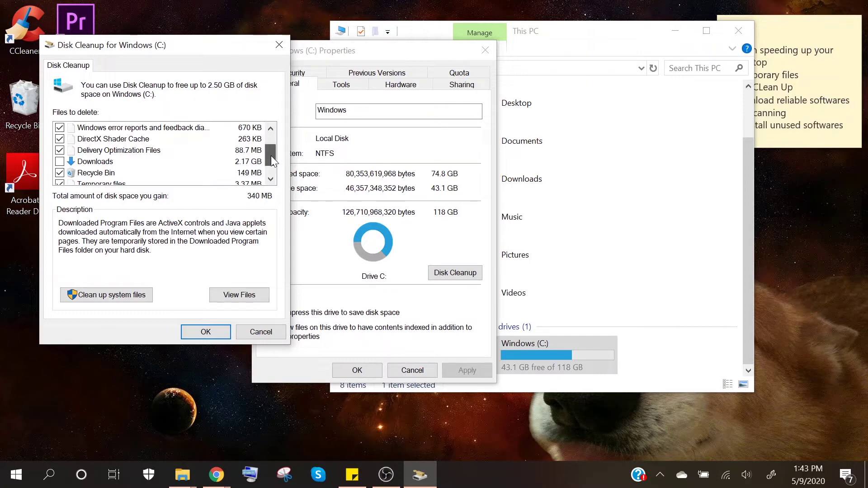
pyautogui.moveTo(270, 155); pyautogui.dragTo(61, 166)
# - Rescan the Windows (C:) drive with system files included, review the list of files to delete, and permanently delete the selected files
pyautogui.click(127, 295)
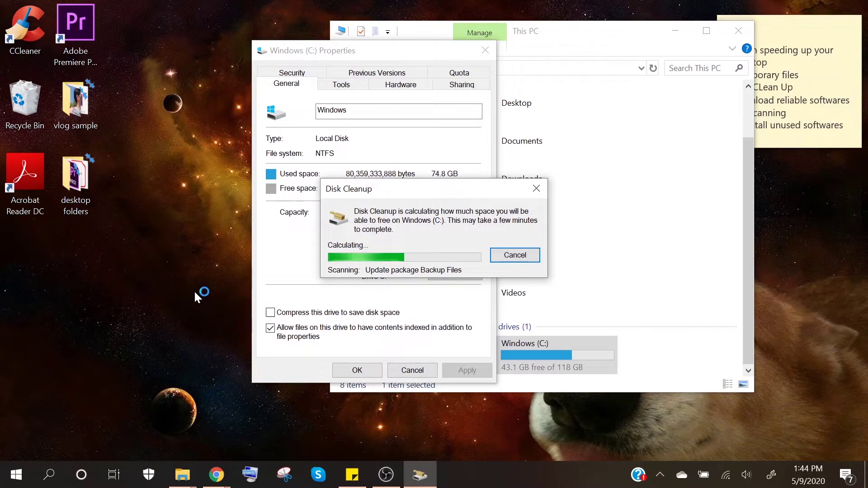
pyautogui.scroll(-2, 117, 192)
pyautogui.scroll(2, 116, 192)
pyautogui.scroll(-3, 104, 192)
pyautogui.scroll(1, 100, 192)
pyautogui.scroll(2, 99, 185)
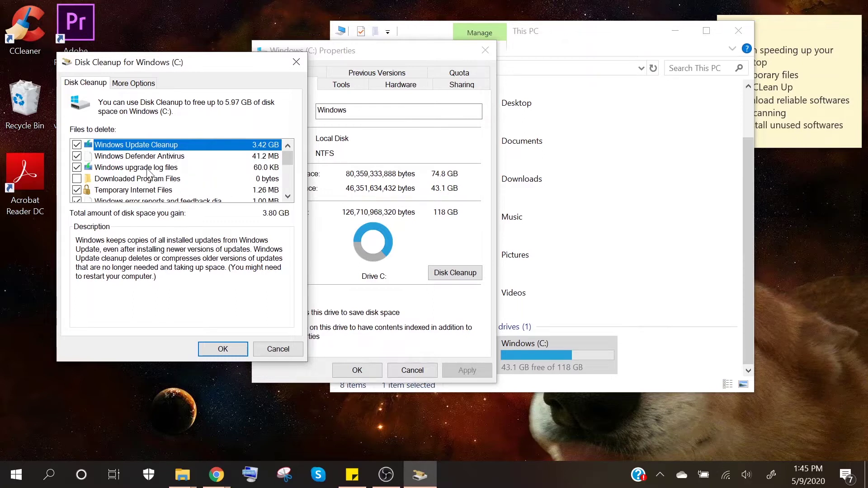
pyautogui.click(227, 351)
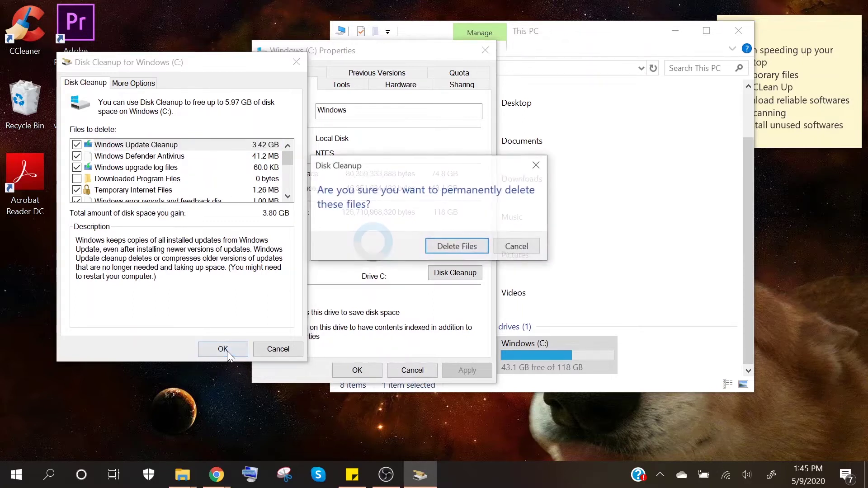
pyautogui.click(447, 248)
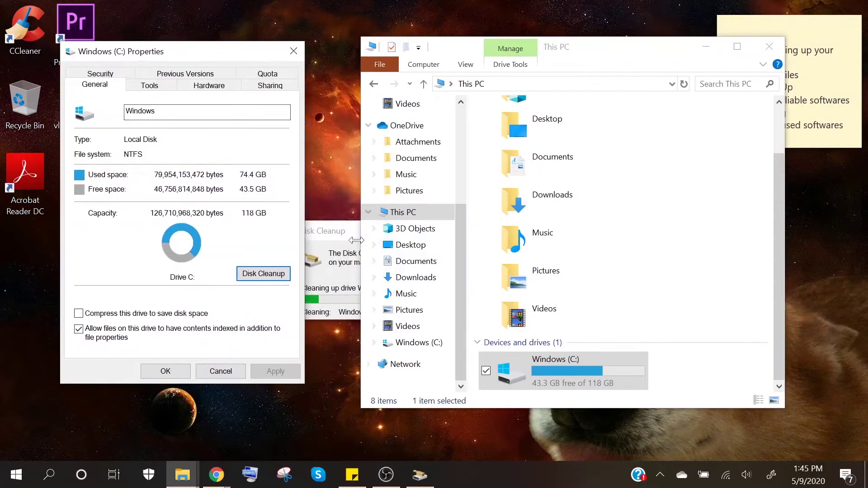
# - Close the This PC window and place the Disk Cleanup progress window over the Windows (C:) properties dialog
pyautogui.click(338, 237)
pyautogui.moveTo(614, 56); pyautogui.dragTo(739, 135)
pyautogui.click(368, 234)
pyautogui.moveTo(367, 234); pyautogui.dragTo(76, 376)
pyautogui.moveTo(714, 129); pyautogui.dragTo(479, 52)
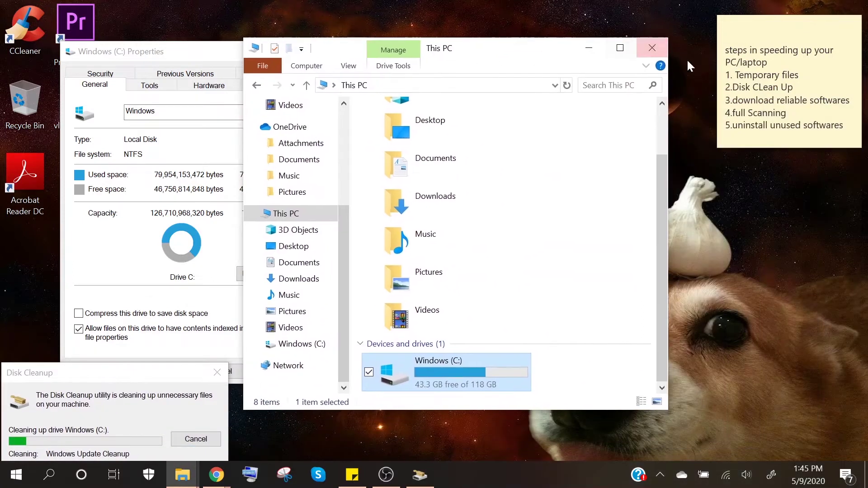
pyautogui.moveTo(35, 377); pyautogui.dragTo(93, 237)
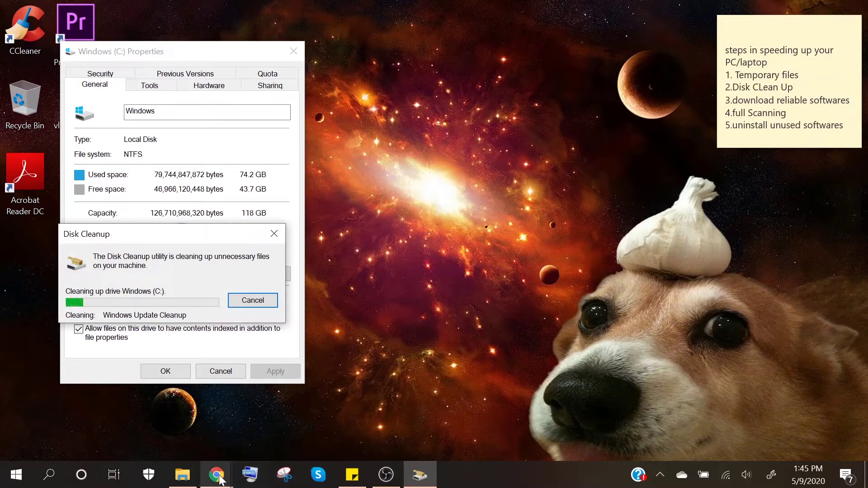
# - Switch to the Chrome browser and search Google for "ccleaner free"
pyautogui.moveTo(221, 479)
pyautogui.click(145, 426)
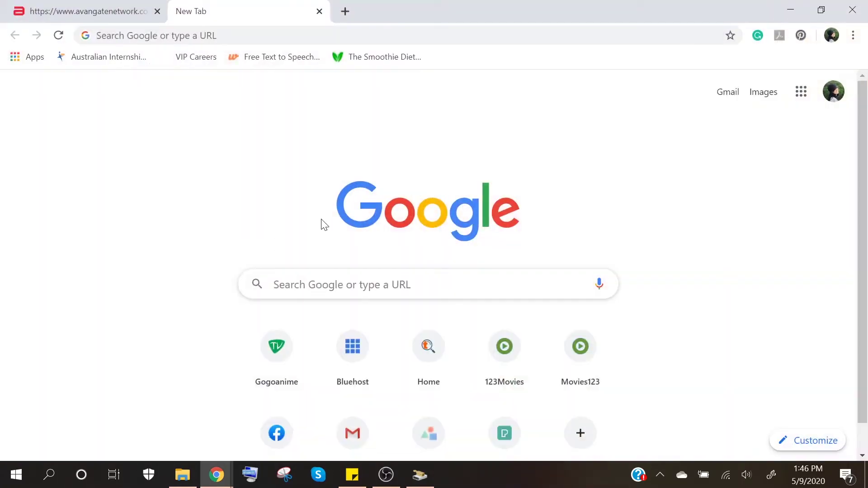
pyautogui.write('ccleaner')
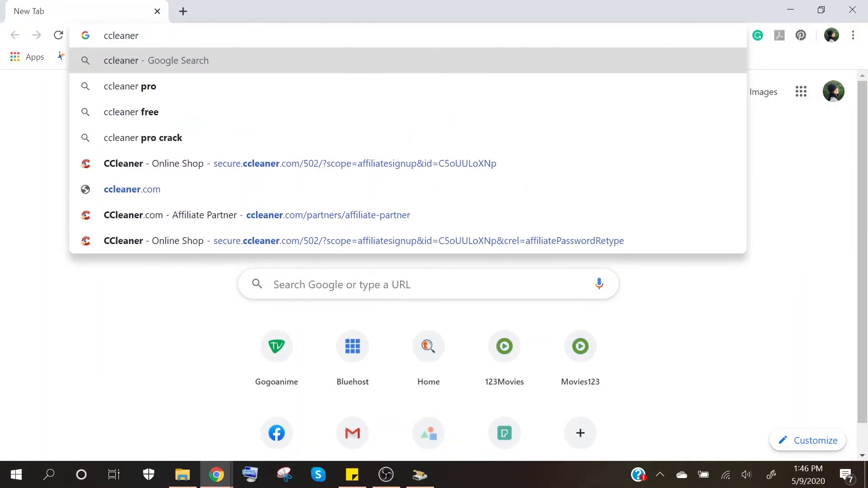
pyautogui.click(122, 112)
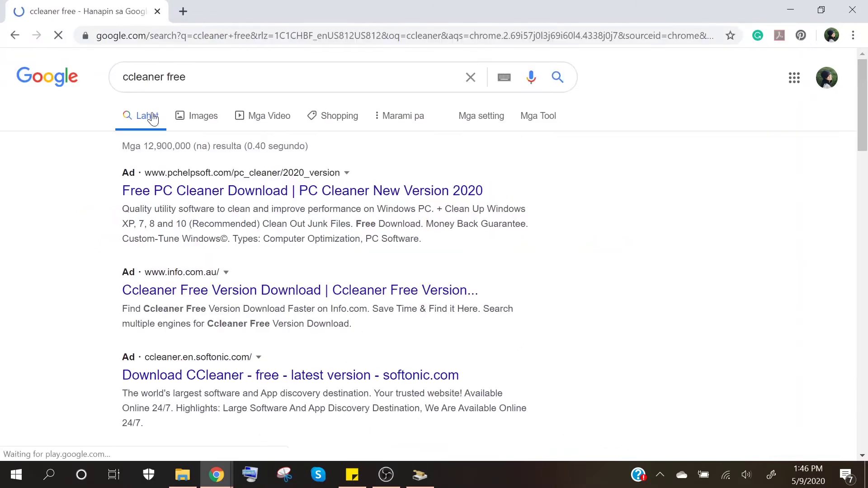
# - Open the official CCleaner website from the search results and go to the download page for CCleaner Free
pyautogui.scroll(-3, 276, 253)
pyautogui.scroll(-4, 280, 292)
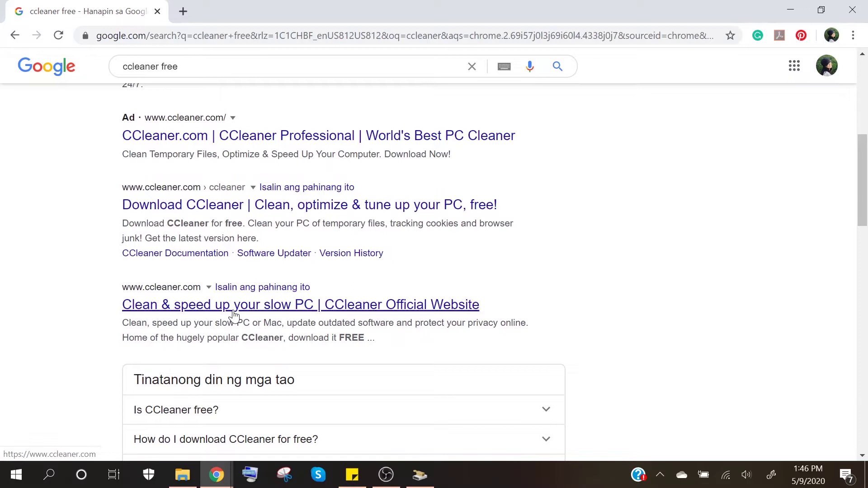
pyautogui.click(232, 309)
pyautogui.scroll(-1, 256, 253)
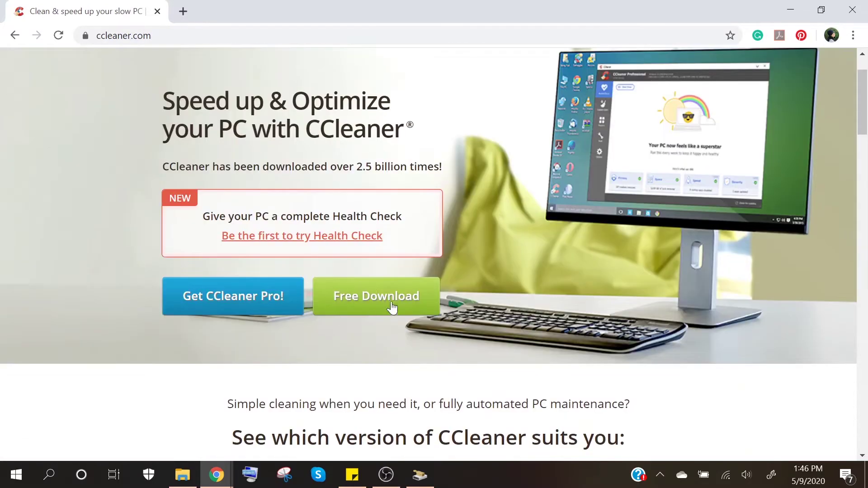
pyautogui.scroll(-10, 329, 297)
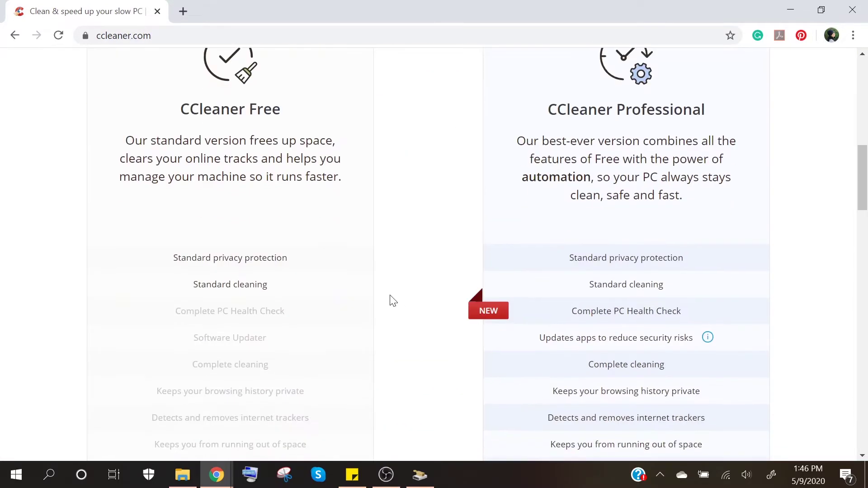
pyautogui.scroll(-6, 273, 282)
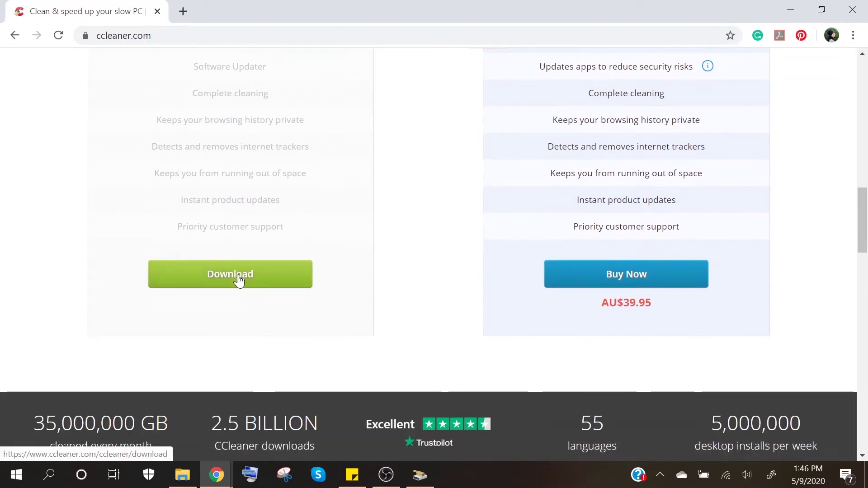
pyautogui.click(244, 279)
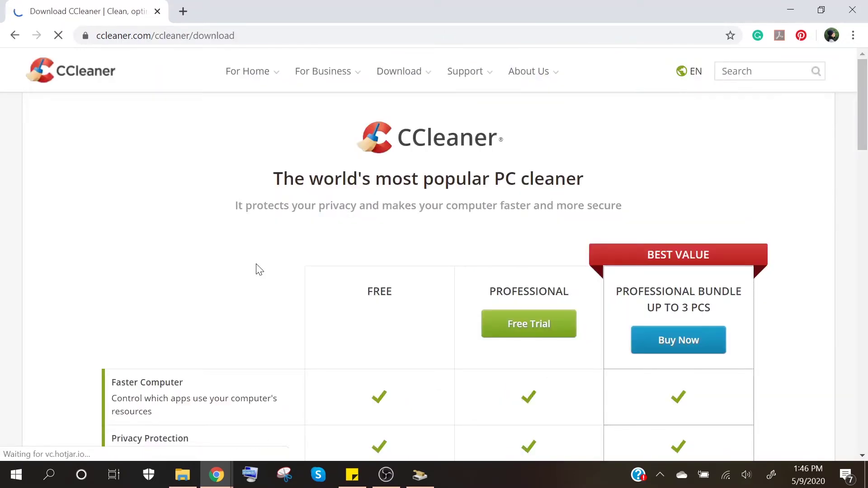
# - Examine the feature comparison between the Free, Professional and Professional Bundle versions of CCleaner
pyautogui.scroll(-4, 474, 232)
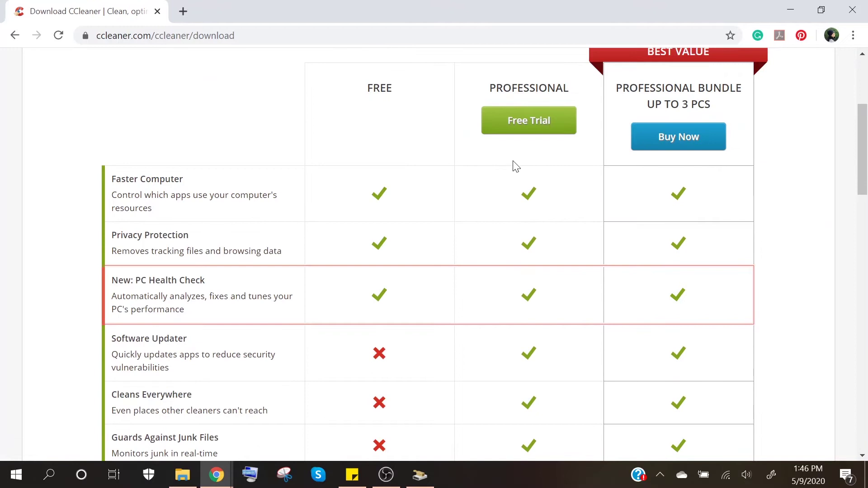
pyautogui.scroll(-9, 346, 246)
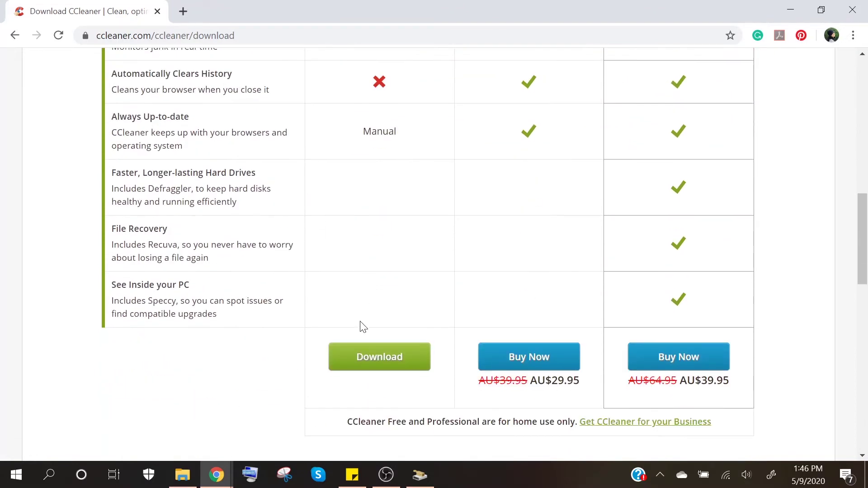
pyautogui.scroll(12, 363, 326)
pyautogui.scroll(-3, 389, 280)
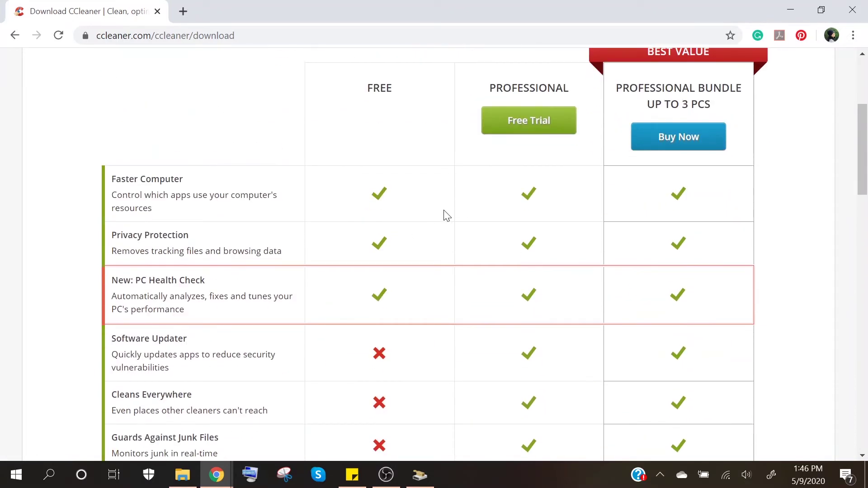
pyautogui.scroll(2, 511, 151)
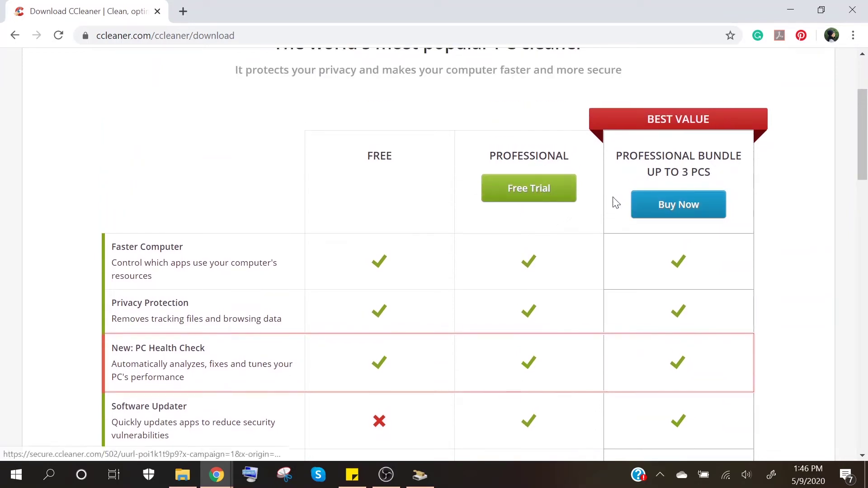
pyautogui.scroll(-10, 713, 188)
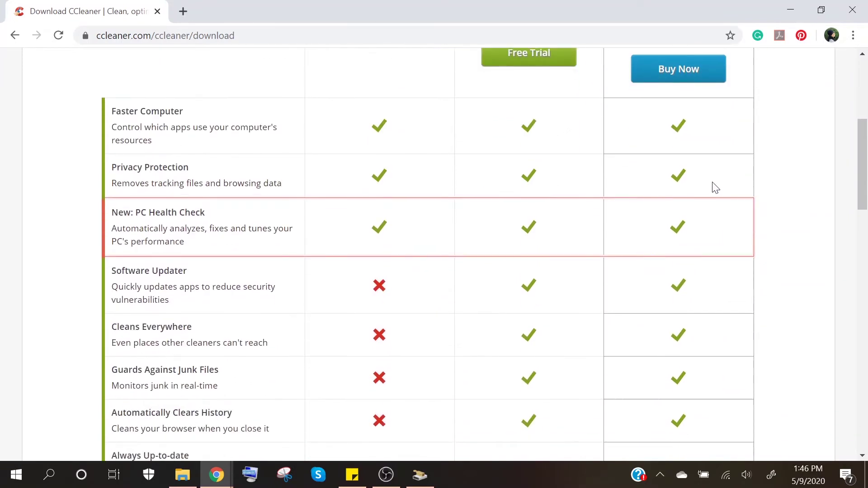
pyautogui.scroll(4, 593, 229)
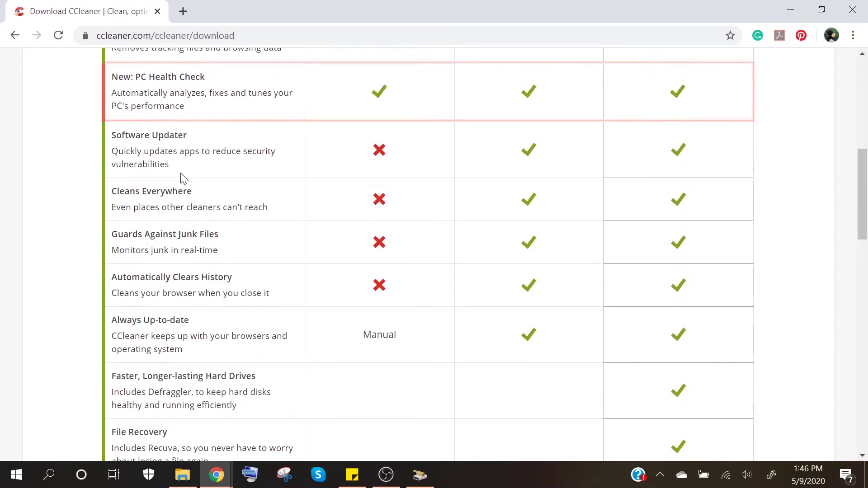
pyautogui.scroll(3, 180, 177)
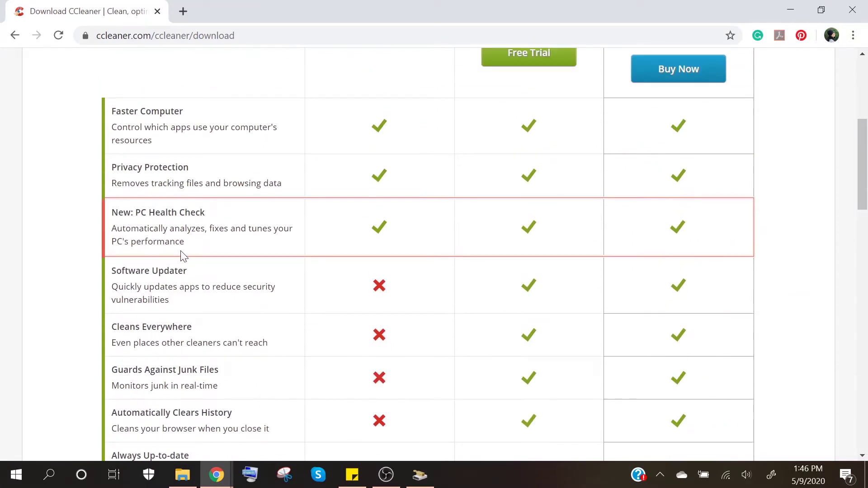
# - Download the installer of the Free version from the end of the comparison table
pyautogui.scroll(-9, 190, 204)
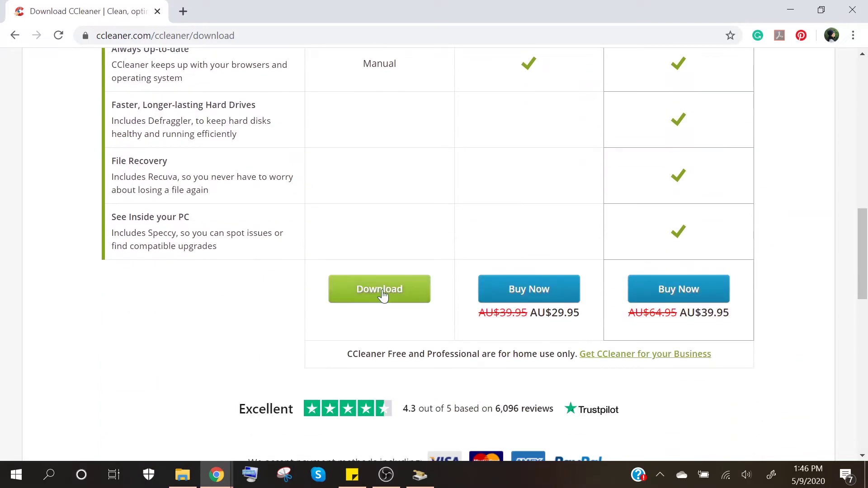
pyautogui.click(366, 302)
pyautogui.scroll(-5, 310, 285)
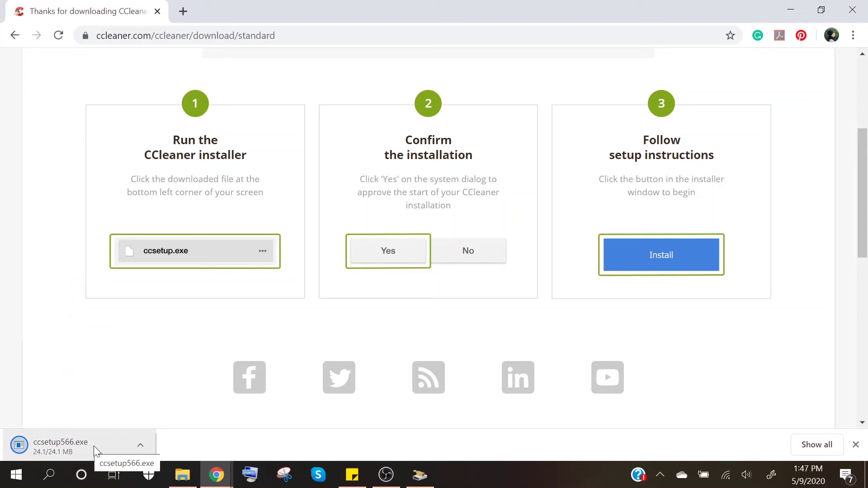
# - Run the downloaded ccsetup566.exe, install CCleaner v5.66 without the Avast Free Antivirus offer, and launch CCleaner
pyautogui.click(93, 444)
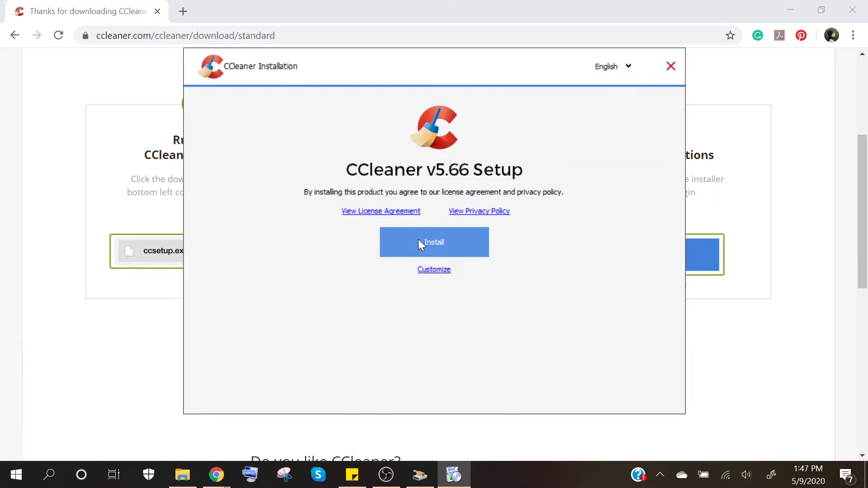
pyautogui.click(421, 241)
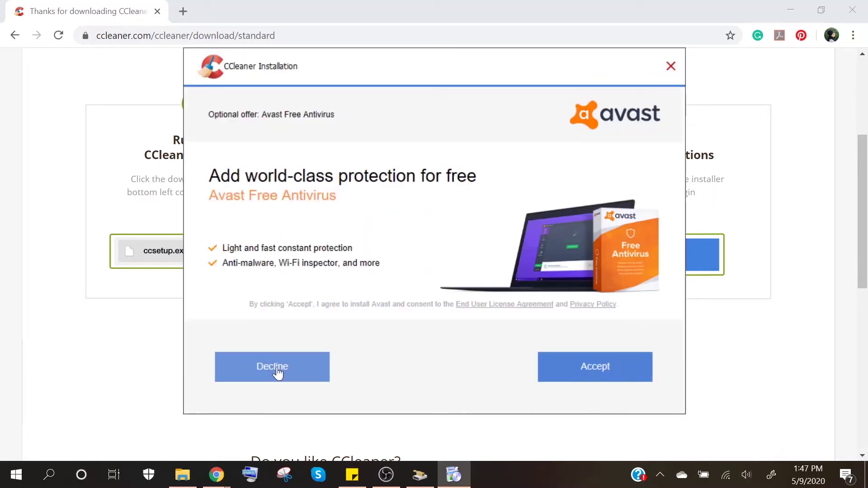
pyautogui.click(278, 374)
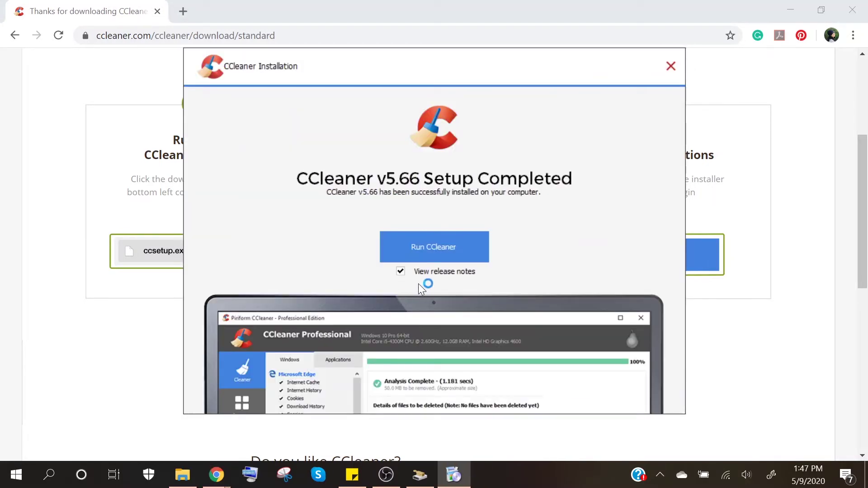
pyautogui.click(430, 248)
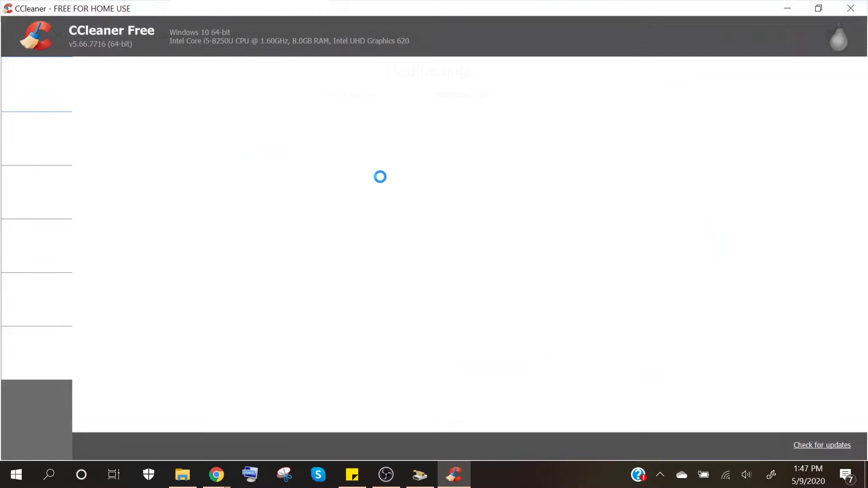
# - Switch to the Chrome window showing the CCleaner Release Notes and close that tab
pyautogui.moveTo(235, 463)
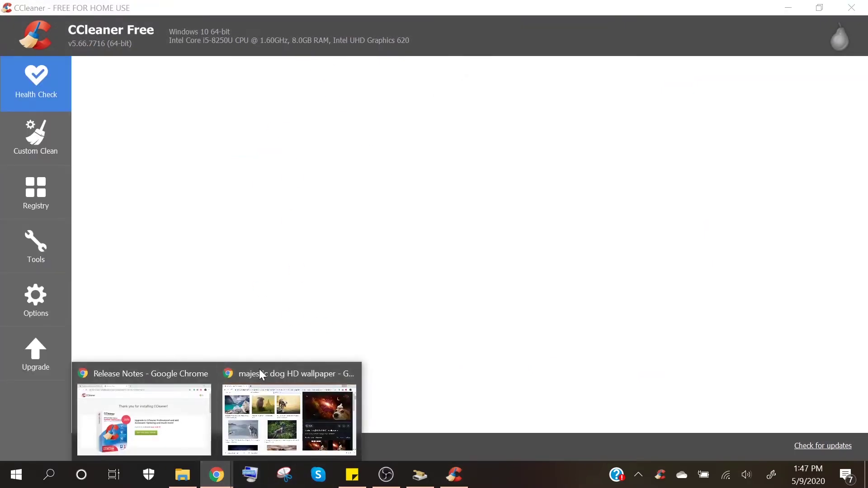
pyautogui.click(149, 407)
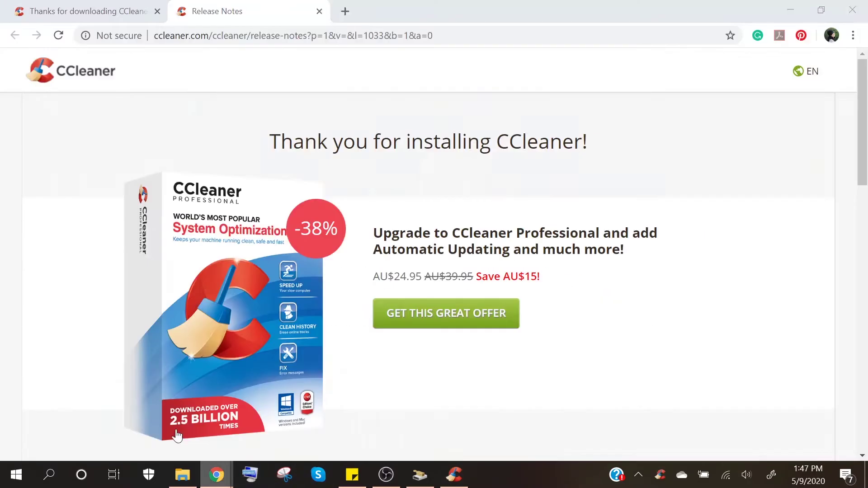
pyautogui.click(319, 11)
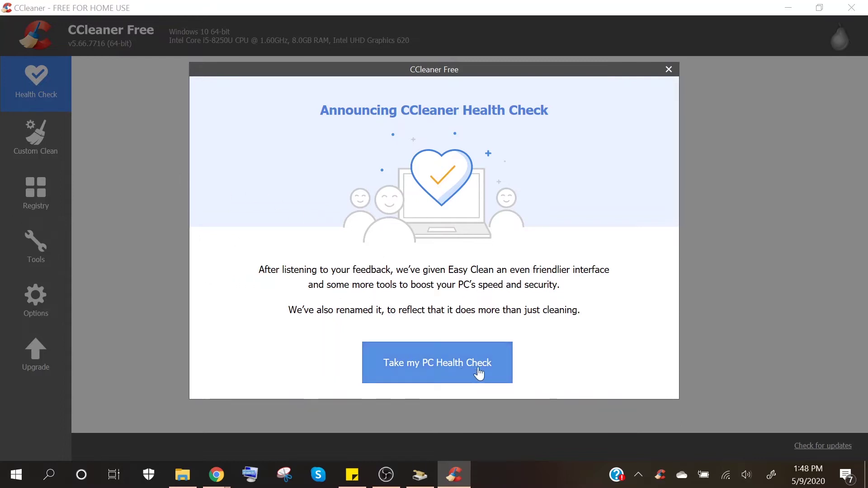
# - Dismiss the Health Check announcement in CCleaner, go through the introduction, and start the PC analysis, allowing Google Chrome to be closed
pyautogui.click(668, 69)
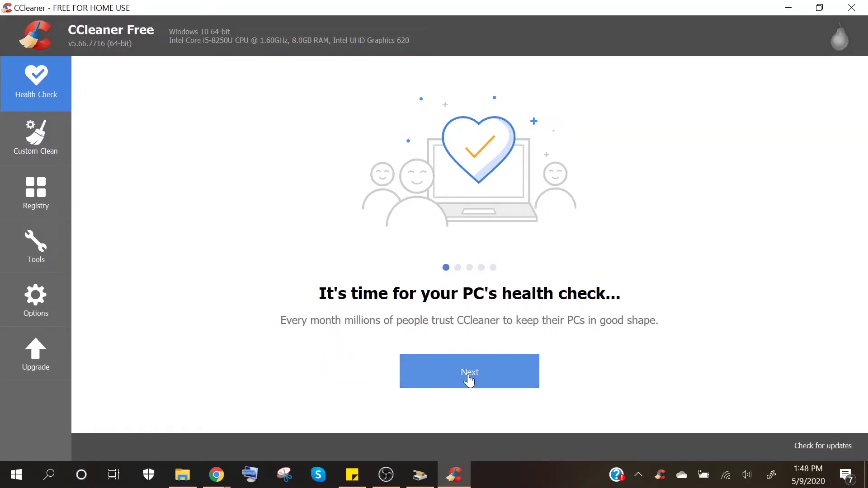
pyautogui.click(449, 380)
pyautogui.click(449, 380)
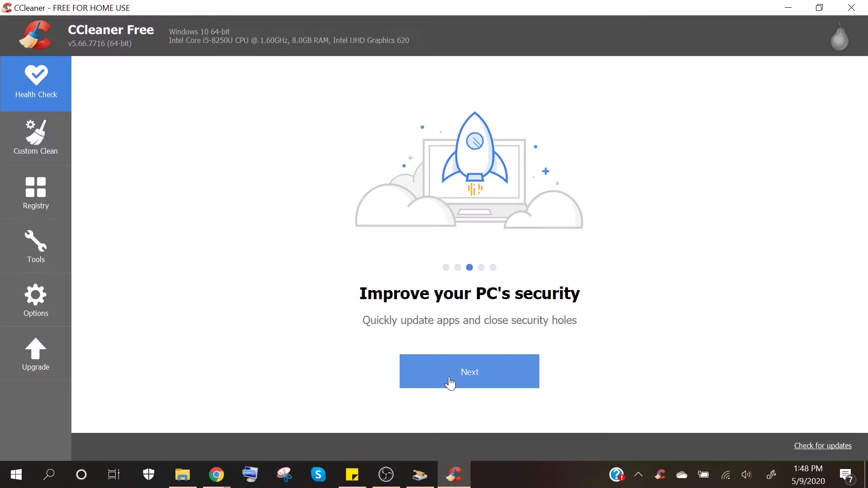
pyautogui.click(451, 380)
pyautogui.click(456, 382)
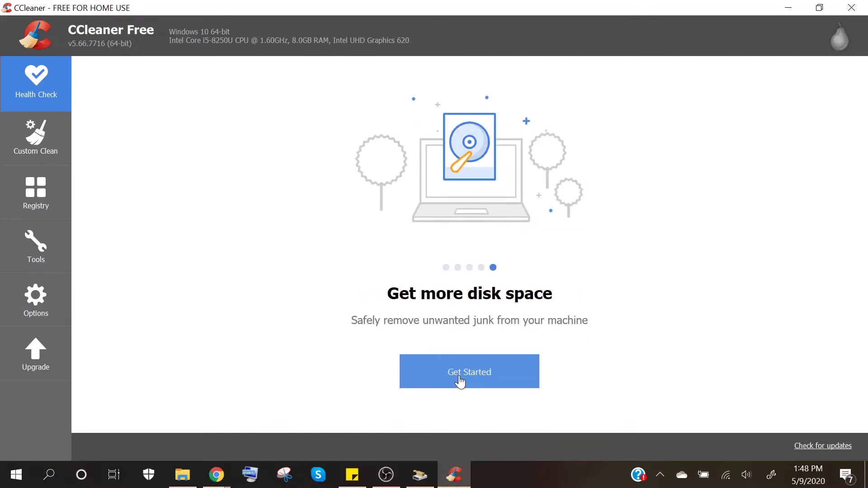
pyautogui.click(458, 382)
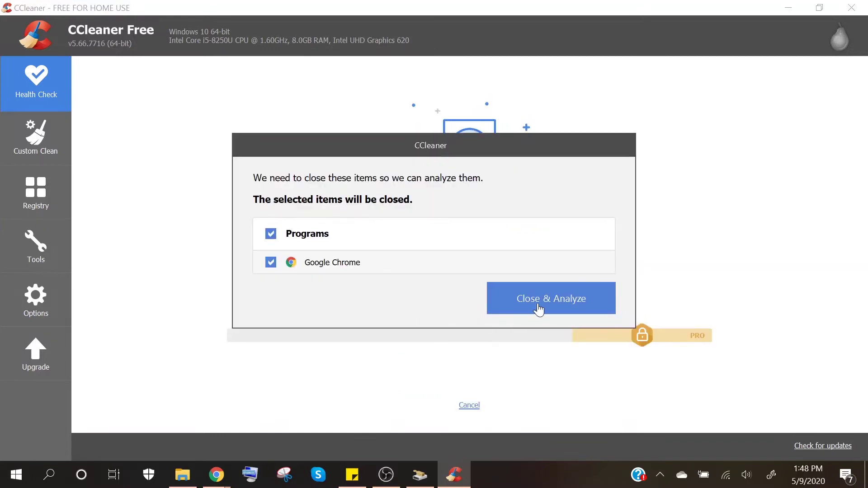
pyautogui.click(538, 310)
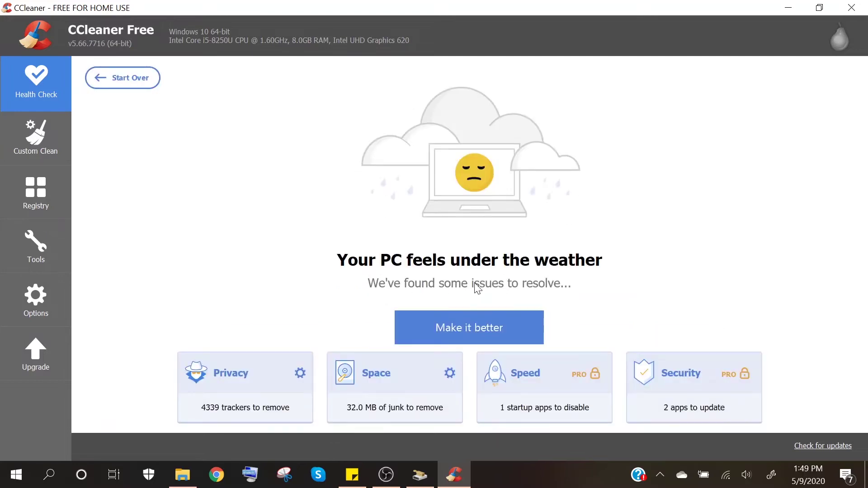
# - Fix the issues found by Health Check, and analyze and clean the preselected items with Custom Clean
pyautogui.click(470, 334)
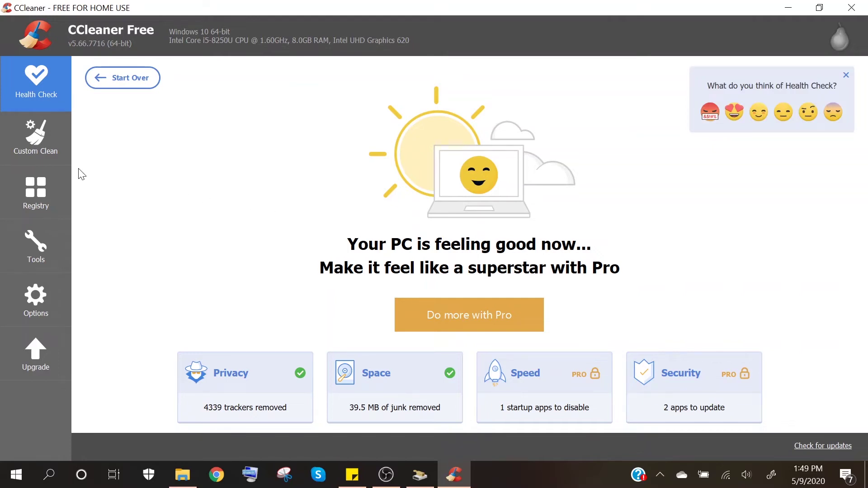
pyautogui.click(32, 140)
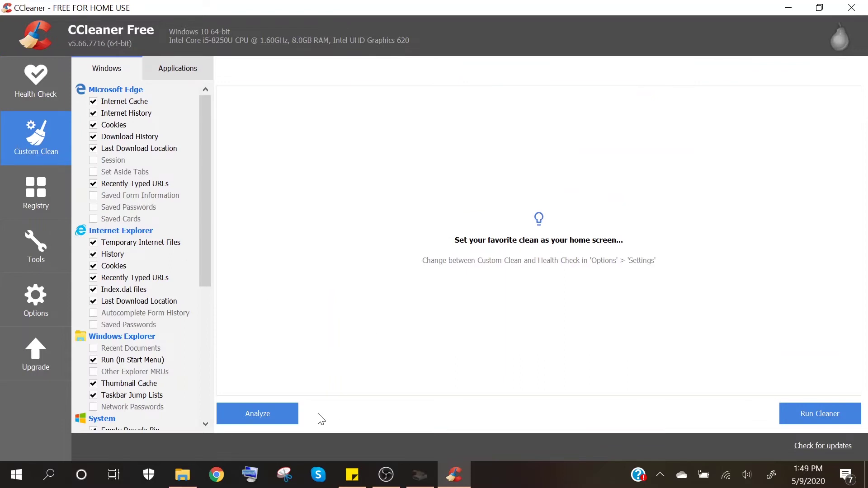
pyautogui.click(271, 414)
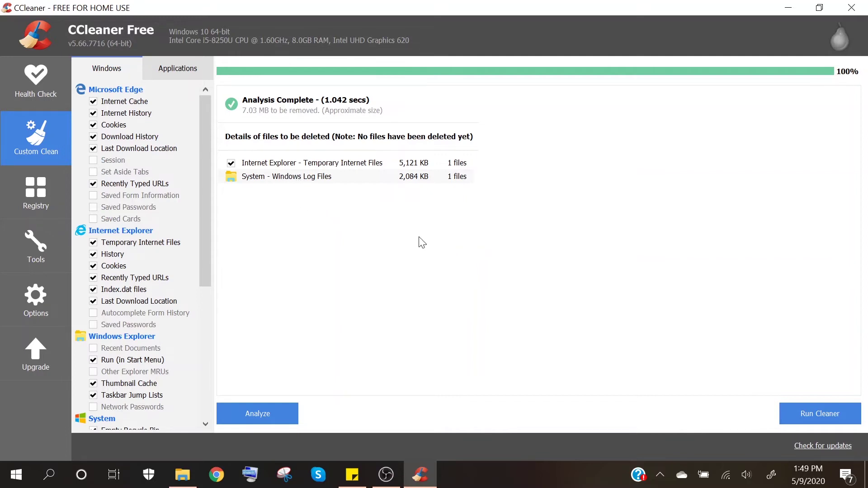
pyautogui.click(789, 414)
pyautogui.click(540, 213)
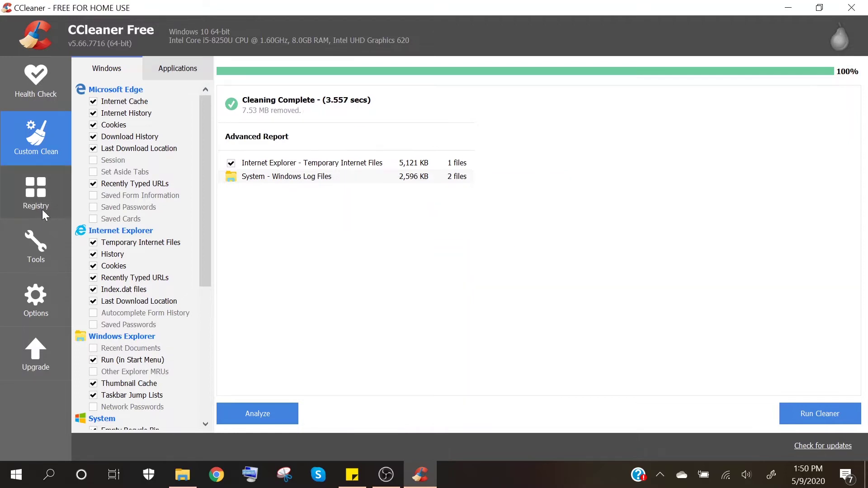
# - Scan the registry for issues in CCleaner and fix all selected ones without backing up the registry
pyautogui.click(34, 195)
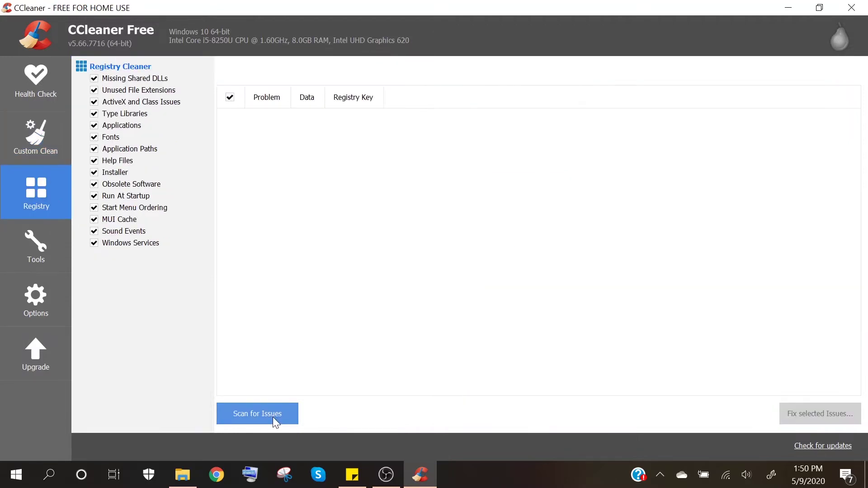
pyautogui.click(274, 418)
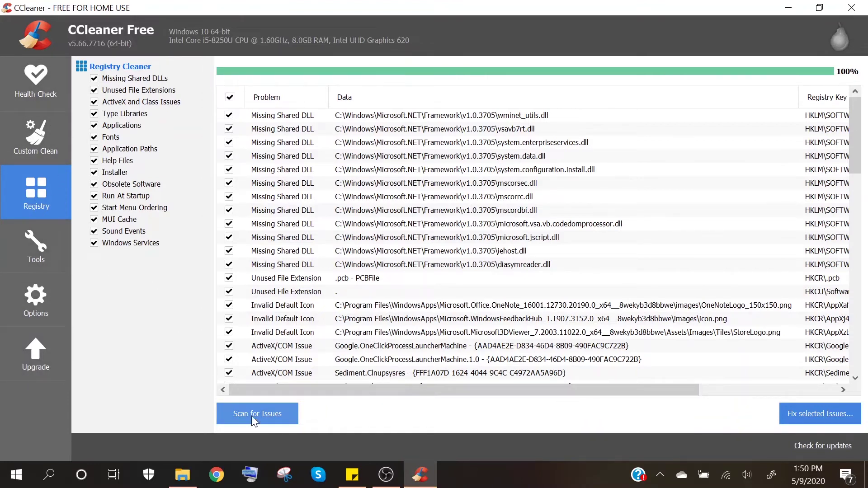
pyautogui.click(813, 415)
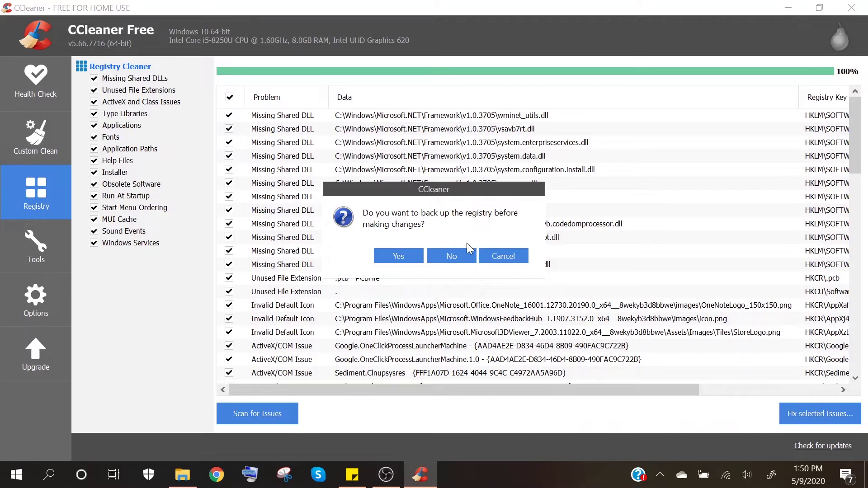
pyautogui.click(457, 257)
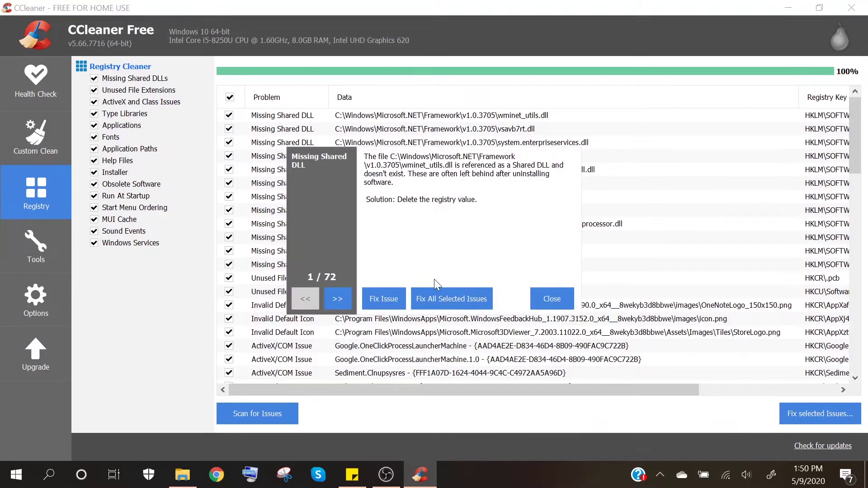
pyautogui.click(465, 300)
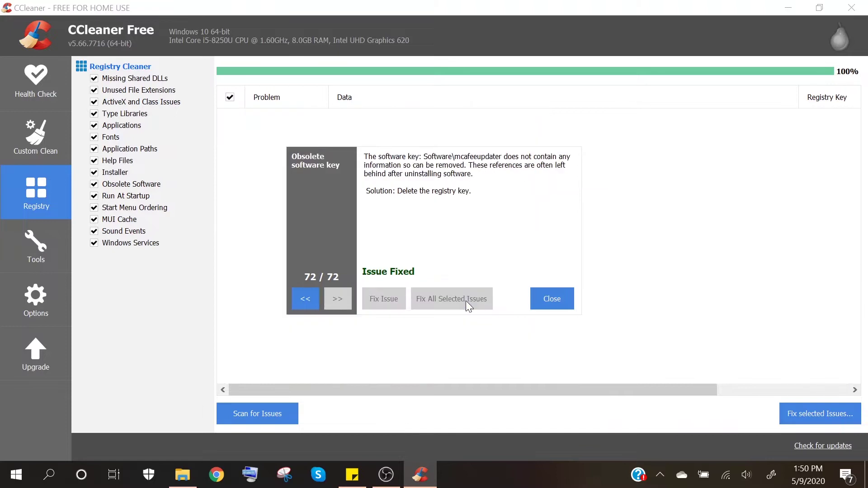
pyautogui.click(562, 303)
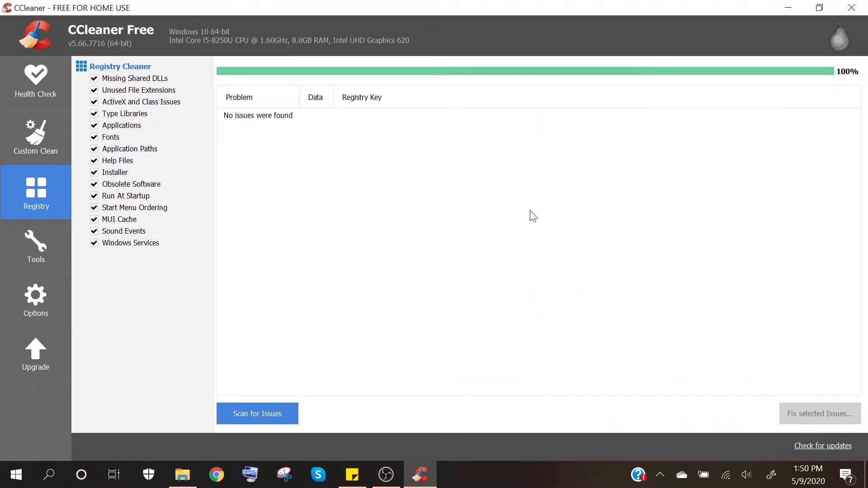
# - Return to CCleaner's Health Check, and review drive C's used and free space in its Properties window before closing it
pyautogui.click(34, 98)
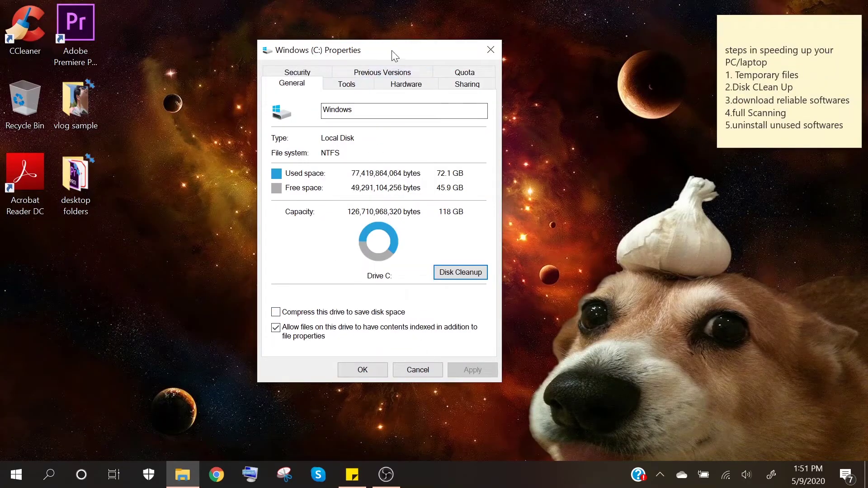
pyautogui.moveTo(391, 52); pyautogui.dragTo(470, 31)
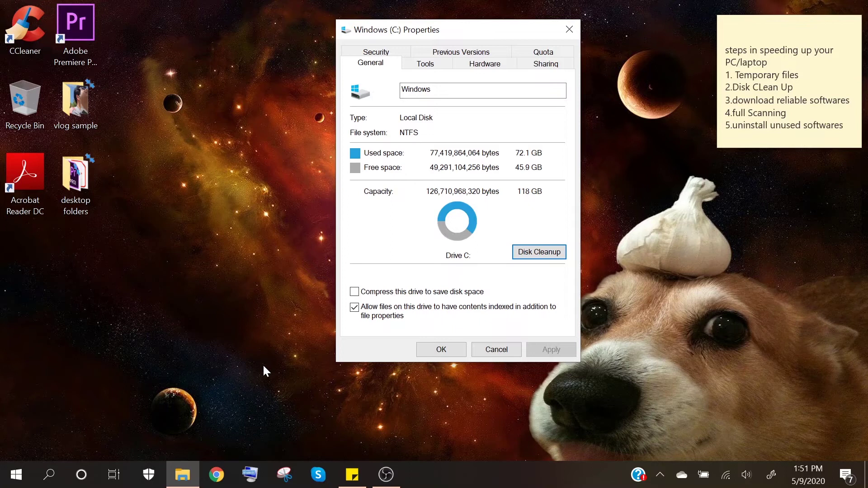
pyautogui.click(566, 30)
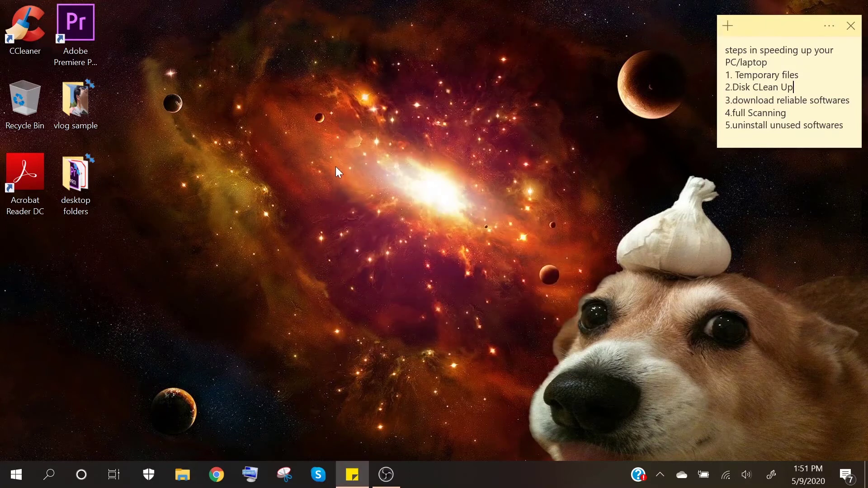
# - Open Chrome in a maximized window and search Google for "advance system care"
pyautogui.click(217, 474)
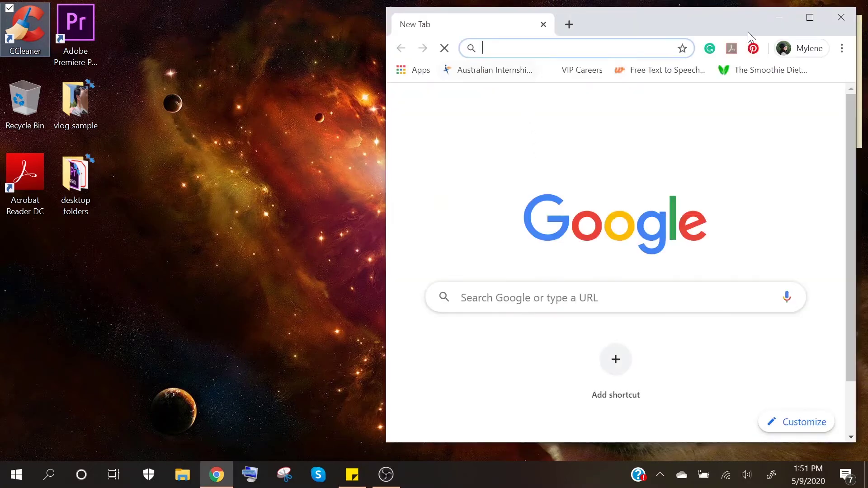
pyautogui.click(810, 17)
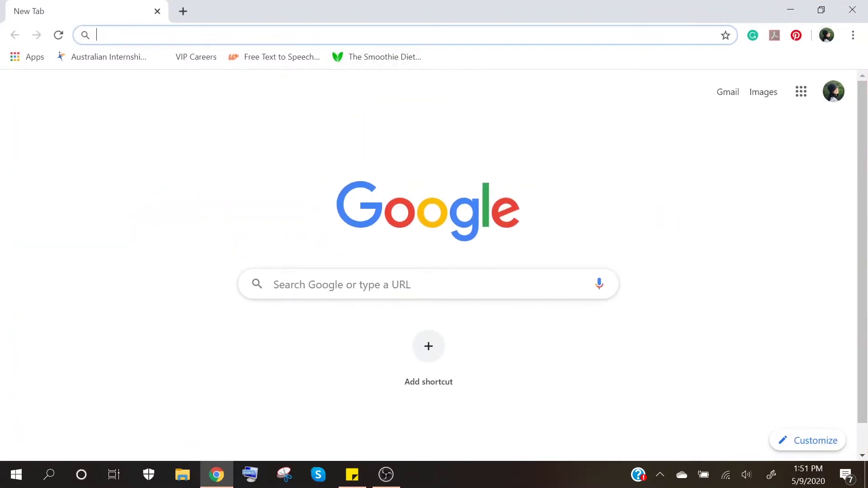
pyautogui.write('advance')
pyautogui.press('BackSpace')
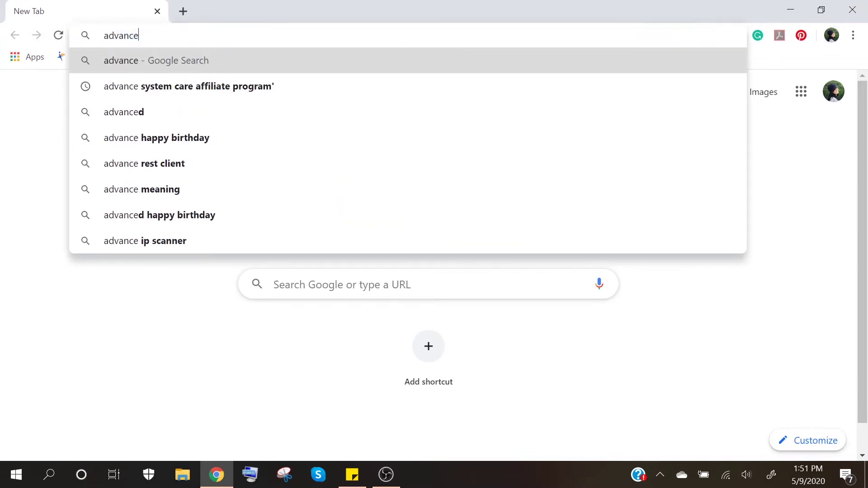
pyautogui.write('system care')
pyautogui.press('BackSpace')
pyautogui.press('Return')
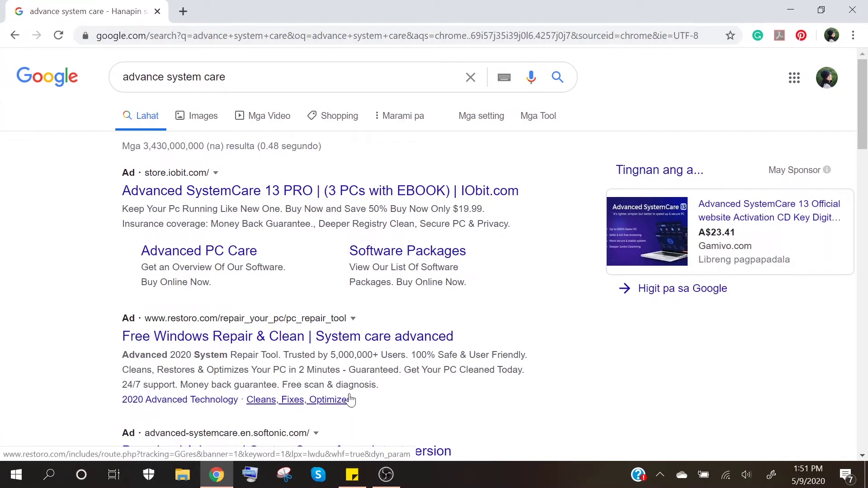
# - Open IObit's Advanced SystemCare Free page from the search results and download the free installer through CNET Download
pyautogui.scroll(-1, 429, 356)
pyautogui.scroll(-3, 429, 356)
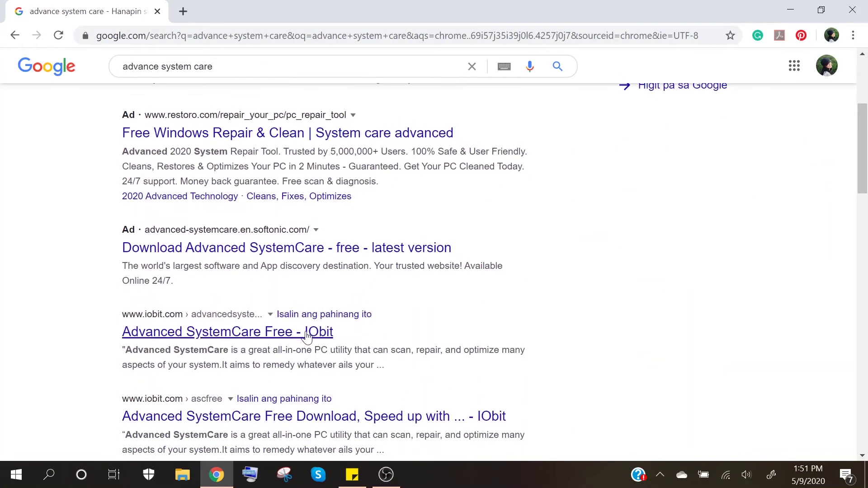
pyautogui.scroll(-1, 153, 329)
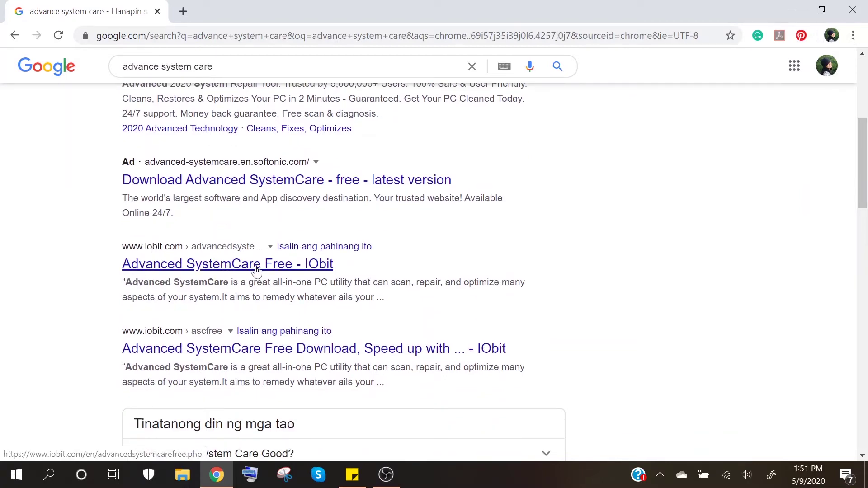
pyautogui.click(187, 267)
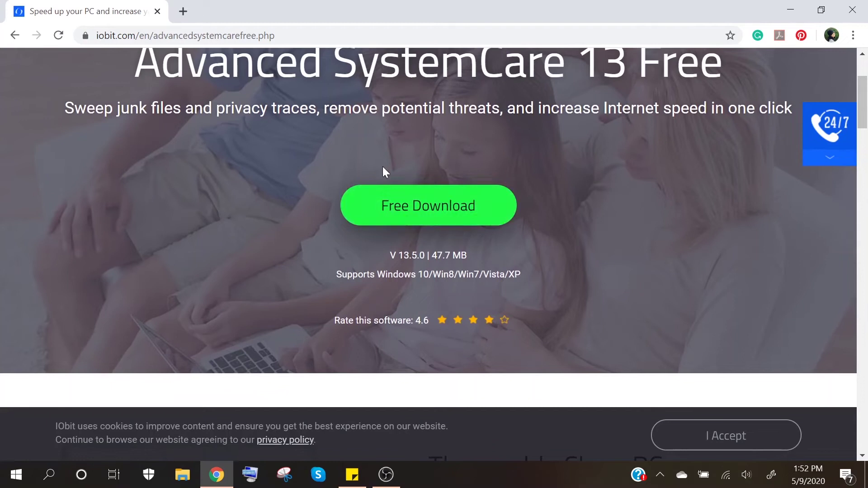
pyautogui.click(427, 210)
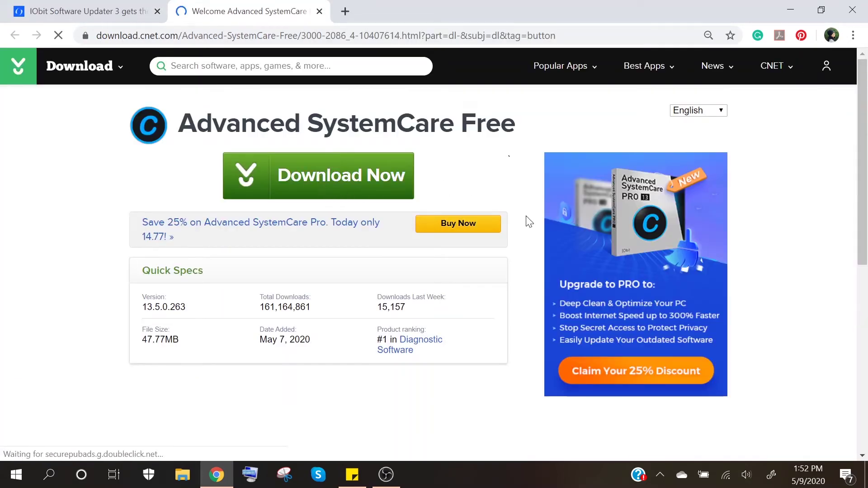
pyautogui.click(301, 180)
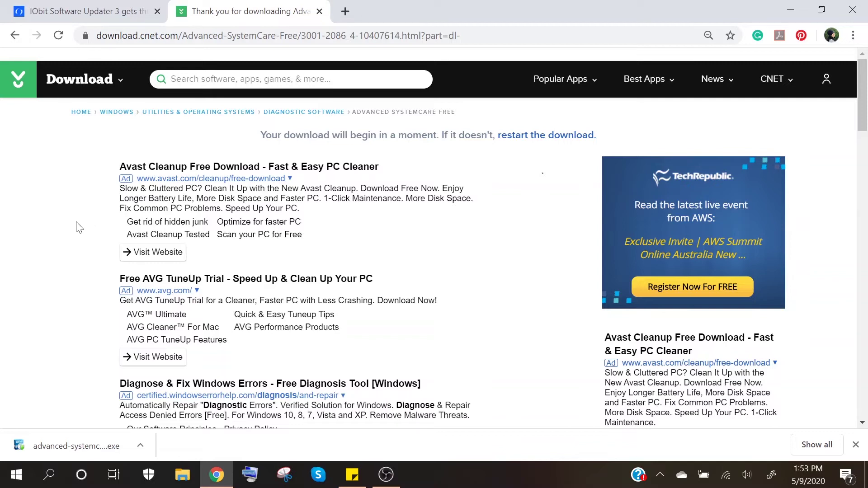
# - Run the downloaded Advanced SystemCare installer and install the program without the adaware Web Companion offer
pyautogui.click(79, 441)
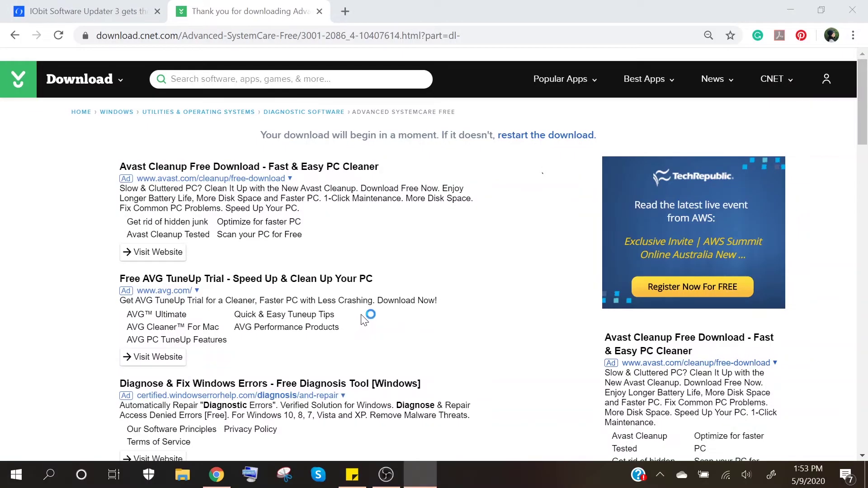
pyautogui.click(790, 11)
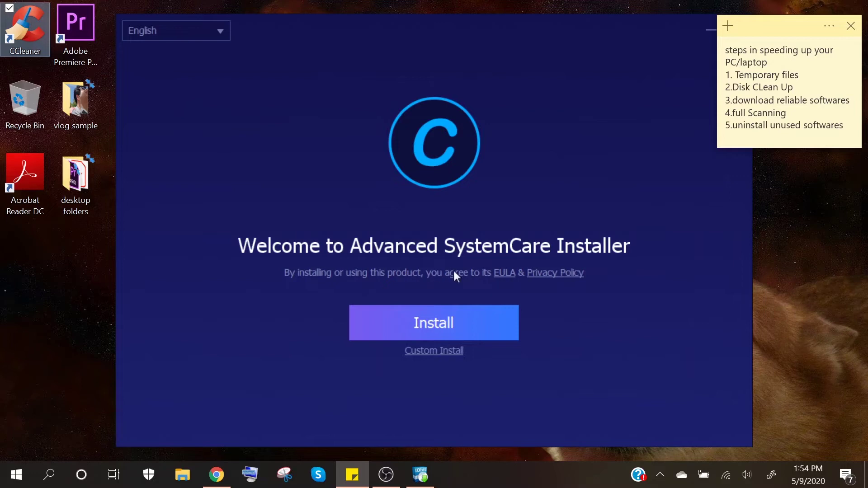
pyautogui.click(409, 324)
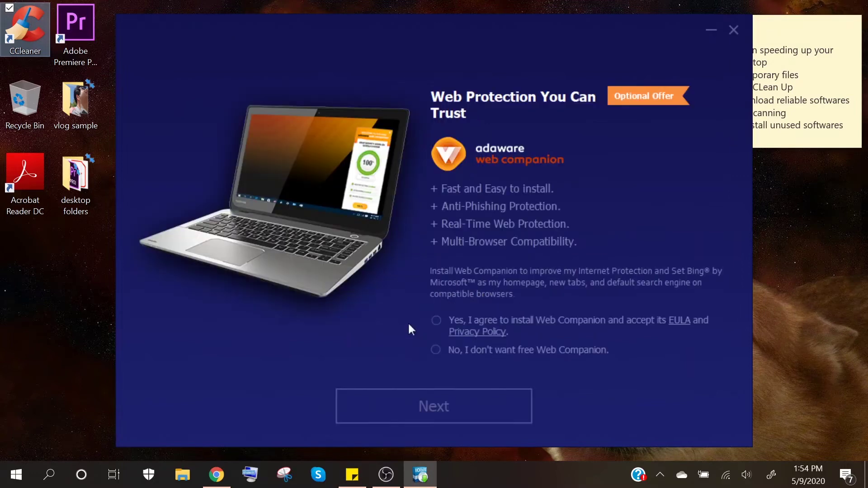
pyautogui.click(435, 350)
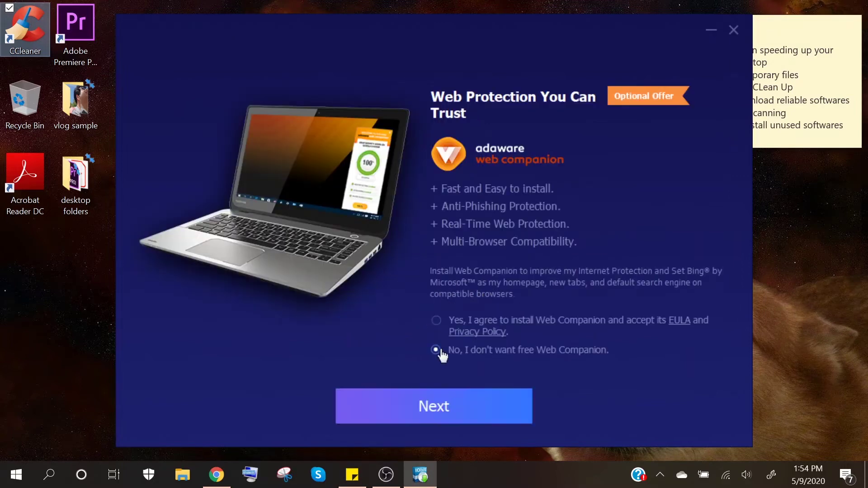
pyautogui.click(434, 394)
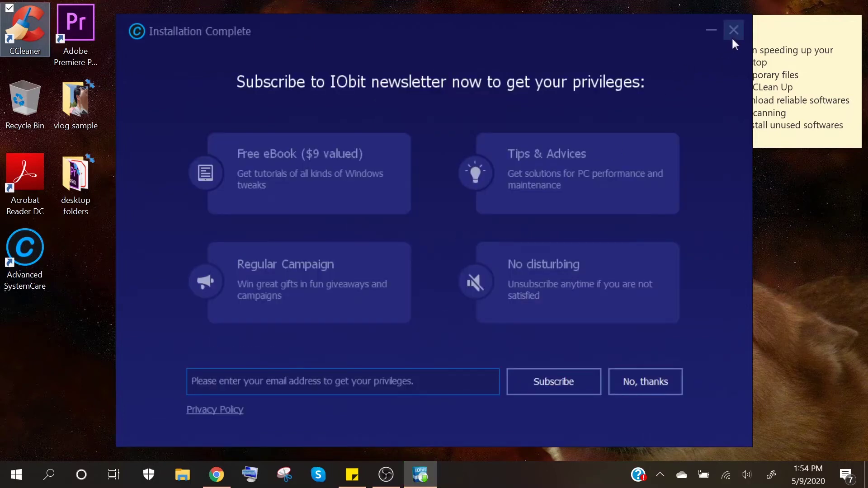
# - Skip the IObit newsletter subscription and finish the setup to launch Advanced SystemCare, minimizing the browser window that opens
pyautogui.click(737, 33)
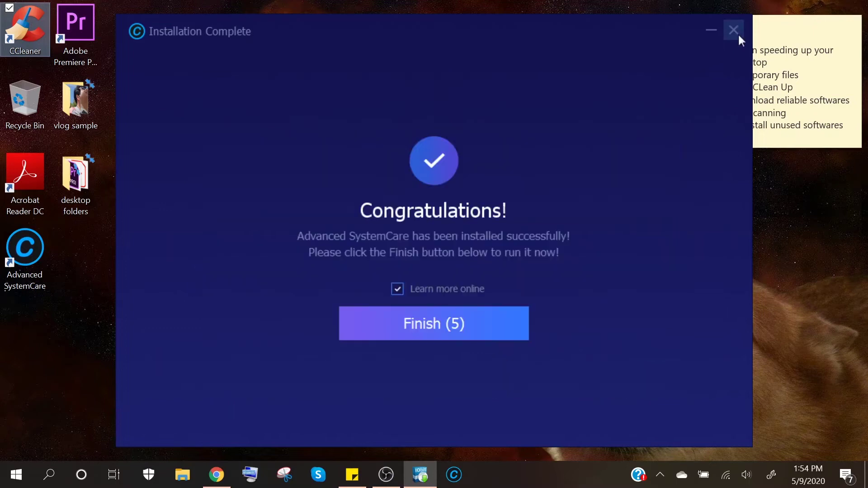
pyautogui.click(449, 324)
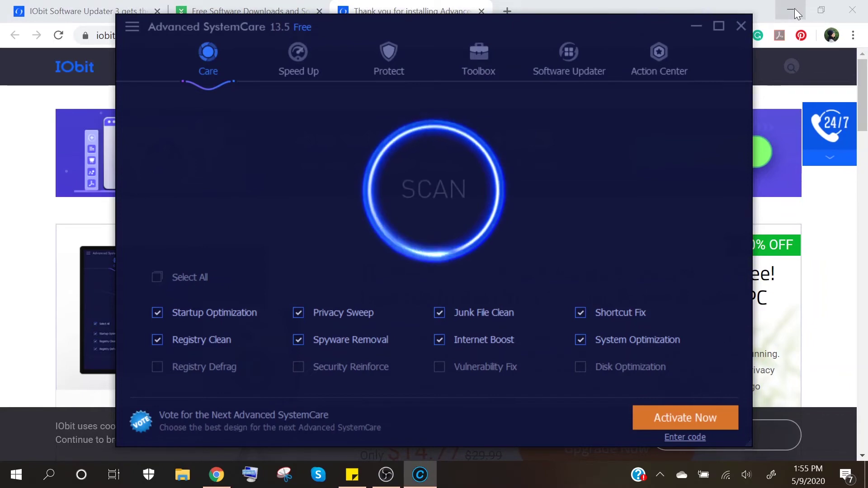
pyautogui.click(794, 8)
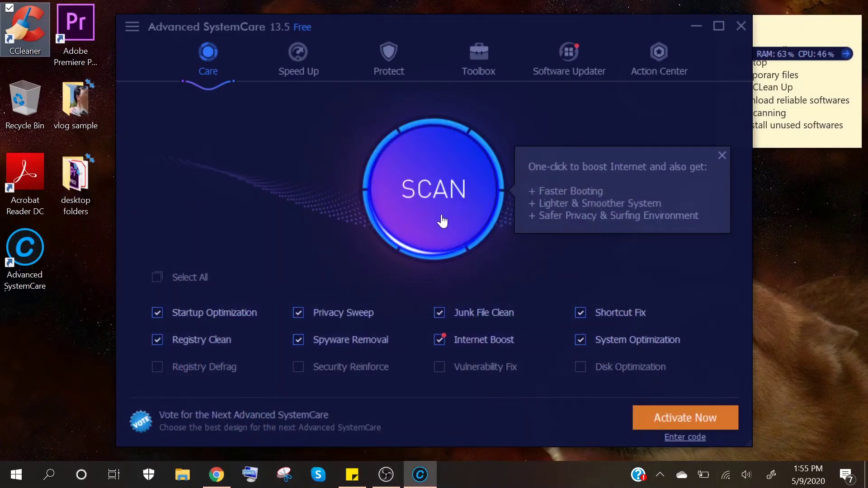
# - Reposition the Advanced SystemCare window slightly and run a Care scan with the preselected modules
pyautogui.moveTo(408, 38); pyautogui.dragTo(441, 16)
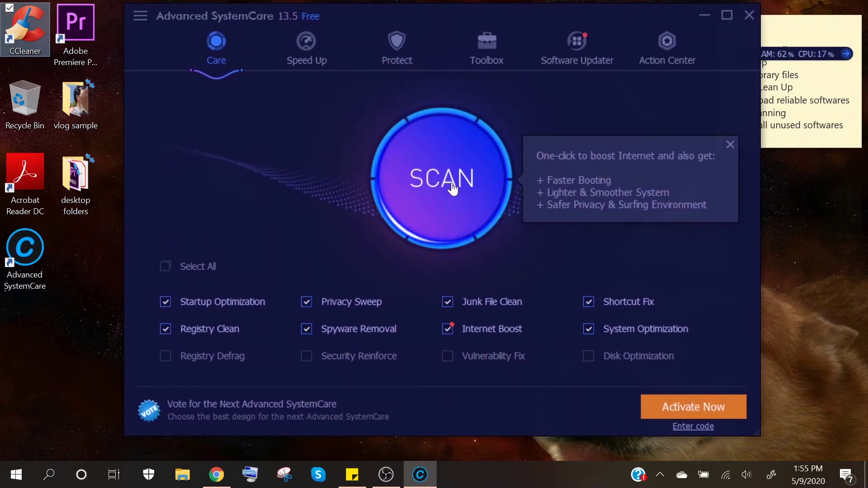
pyautogui.click(448, 226)
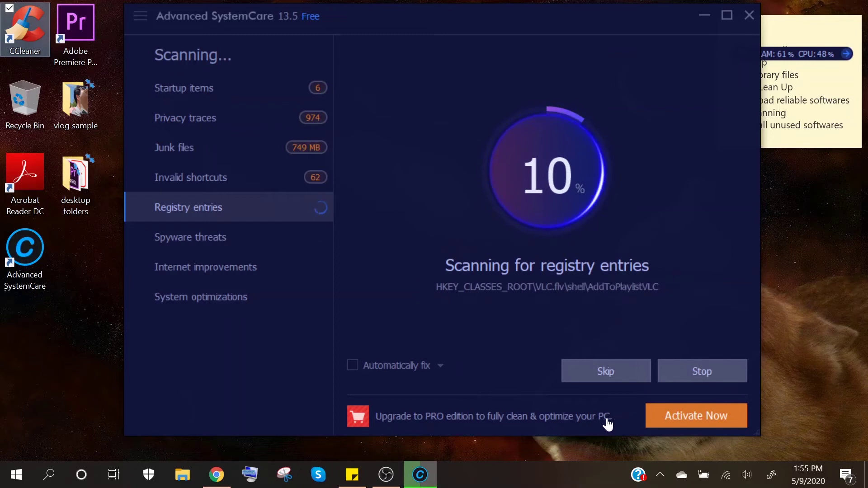
pyautogui.moveTo(682, 422)
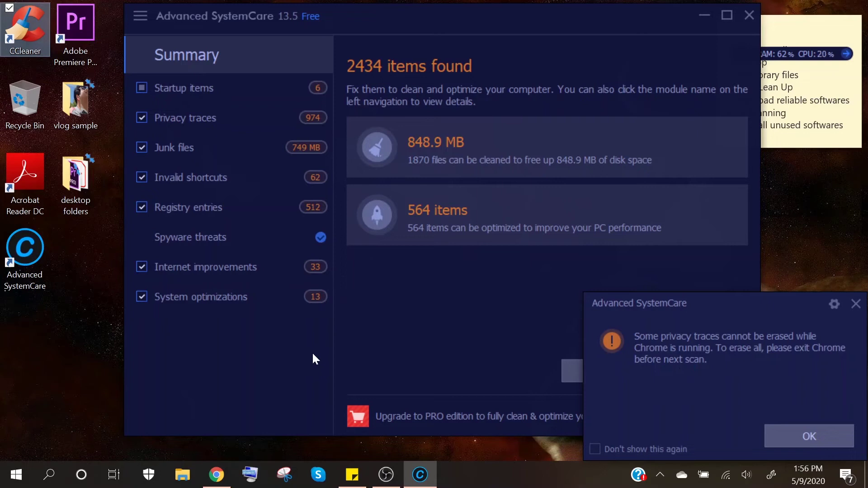
# - Switch to Chrome and dismiss the Advanced SystemCare notice about privacy traces
pyautogui.click(217, 406)
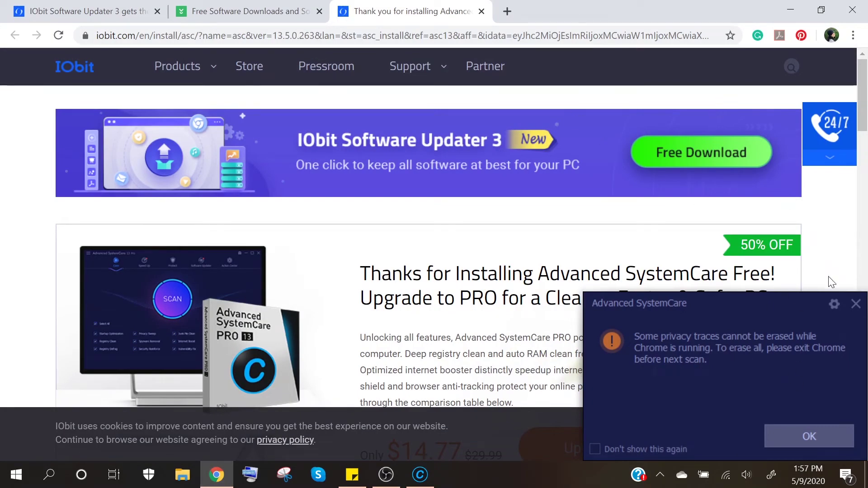
pyautogui.click(855, 304)
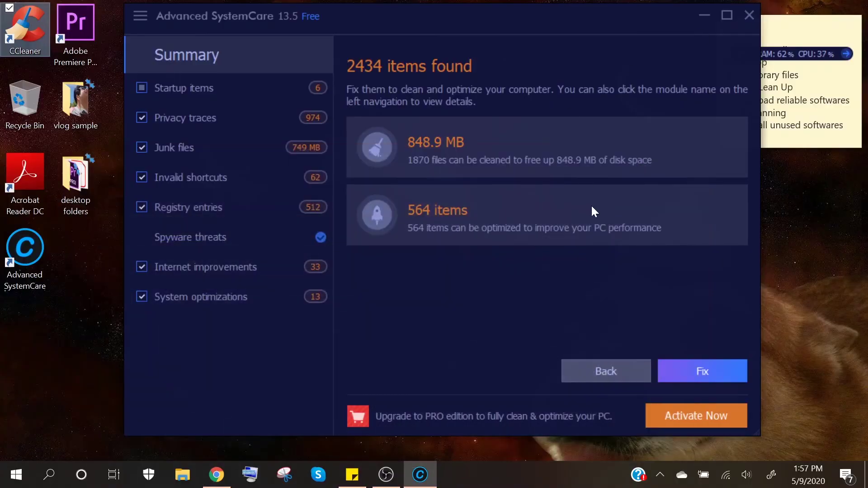
# - Fix all the items found by the Advanced SystemCare scan and close the program window
pyautogui.click(703, 372)
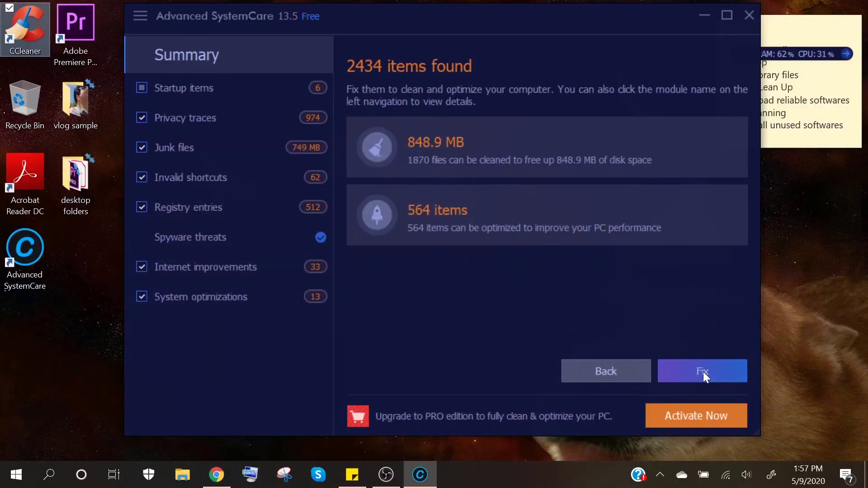
pyautogui.moveTo(590, 102); pyautogui.dragTo(524, 99)
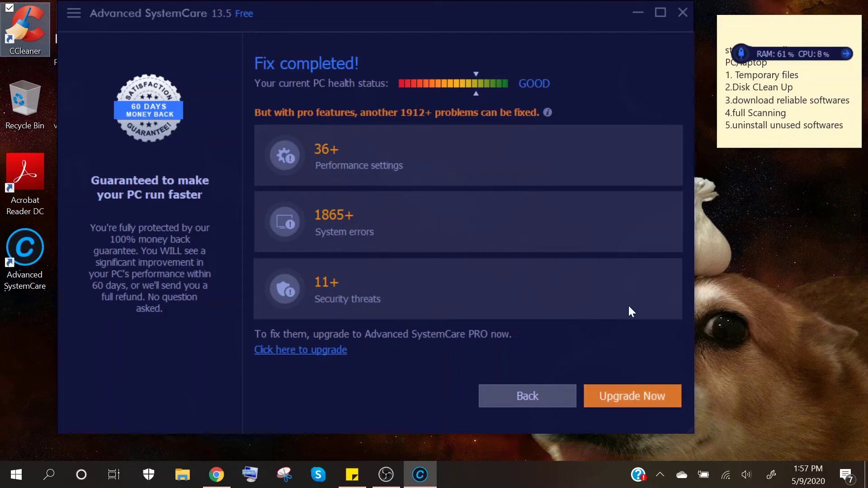
pyautogui.moveTo(531, 116)
pyautogui.click(683, 13)
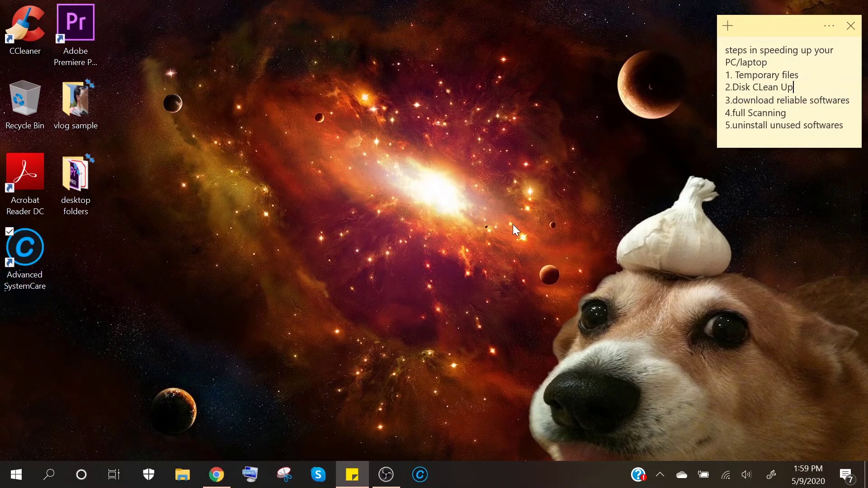
# - Highlight "full Scanning" in the sticky note, search Windows for "windows def" and open Virus & threat protection in Windows Security
pyautogui.moveTo(787, 113); pyautogui.dragTo(734, 112)
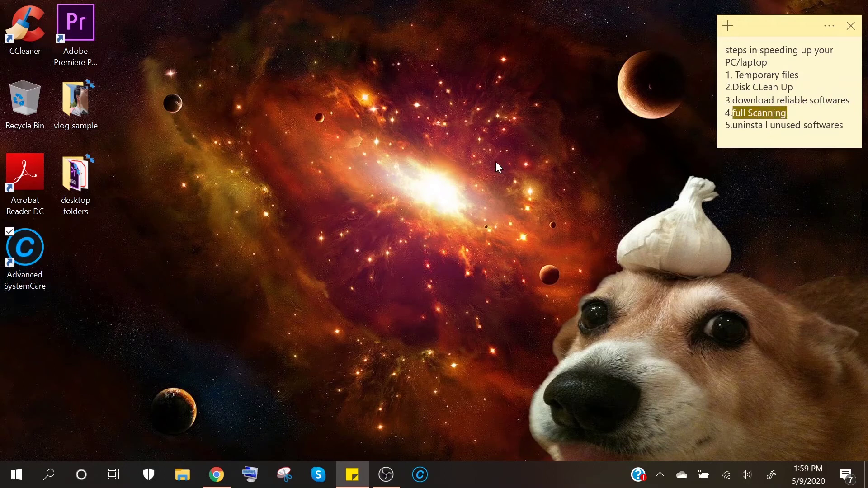
pyautogui.click(49, 474)
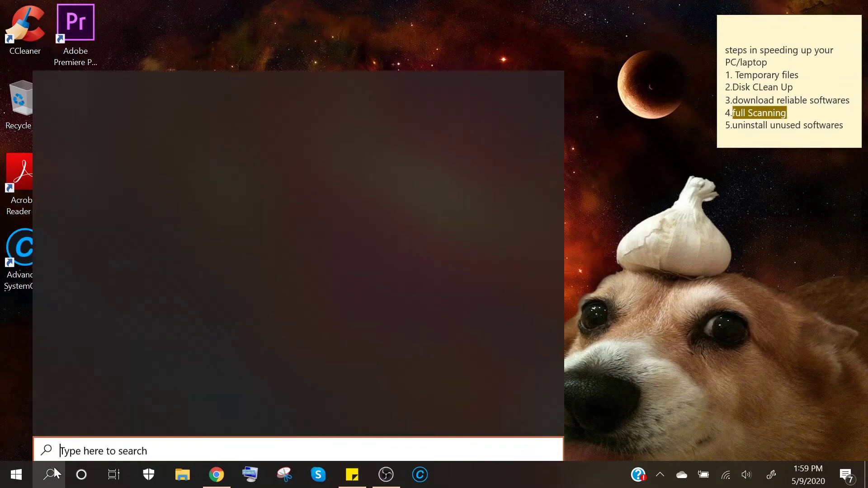
pyautogui.write('windows')
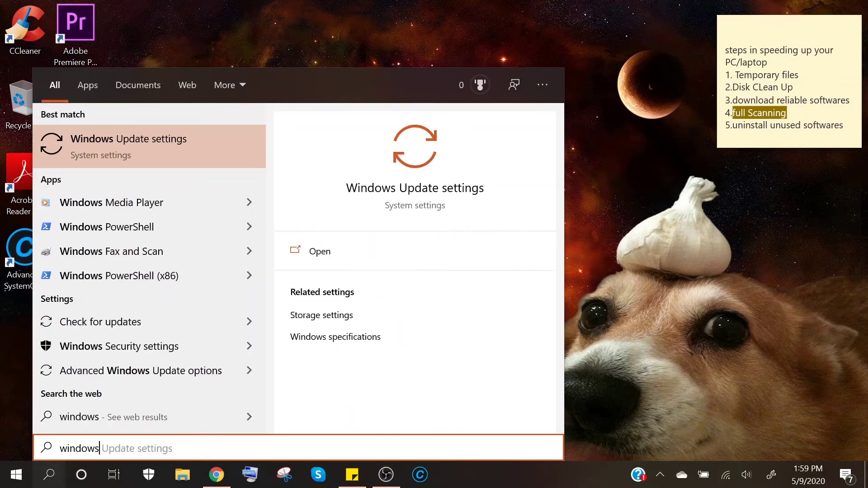
pyautogui.write(' def')
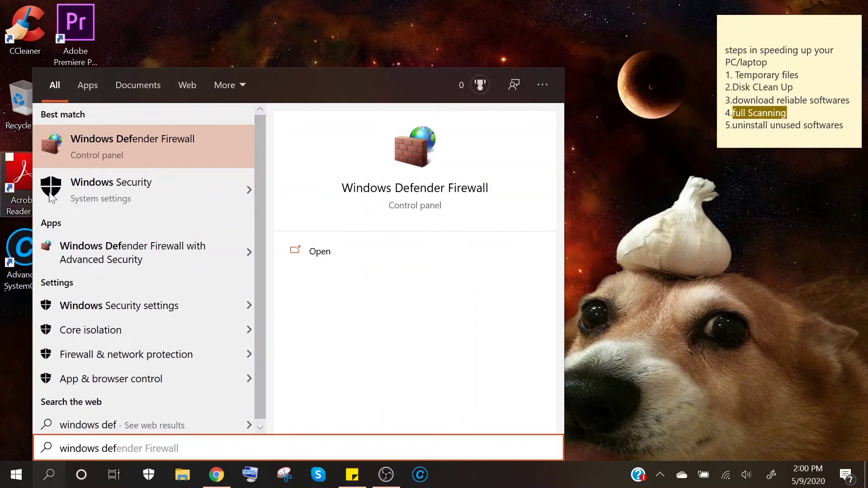
pyautogui.click(103, 197)
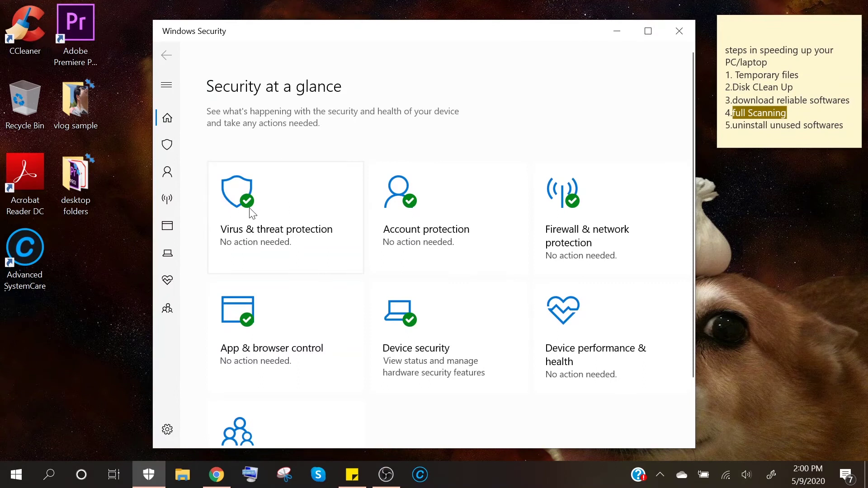
pyautogui.click(267, 217)
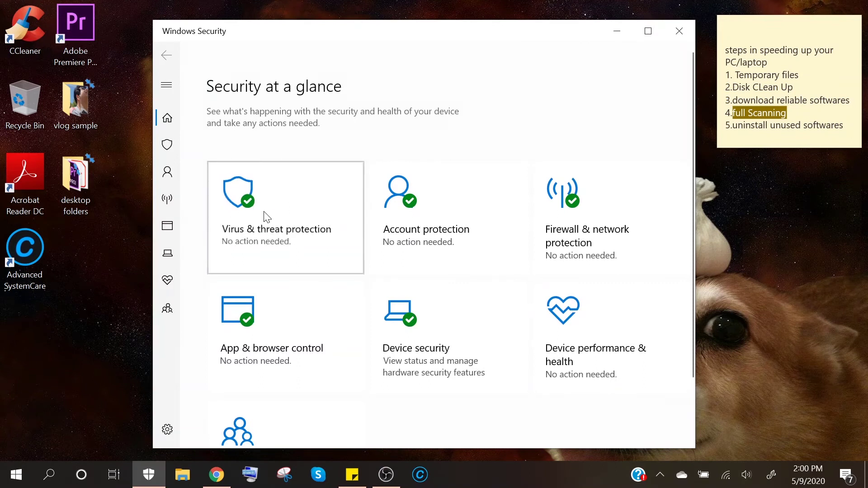
# - Choose Full scan in the virus scan options and start the scan
pyautogui.scroll(-2, 357, 246)
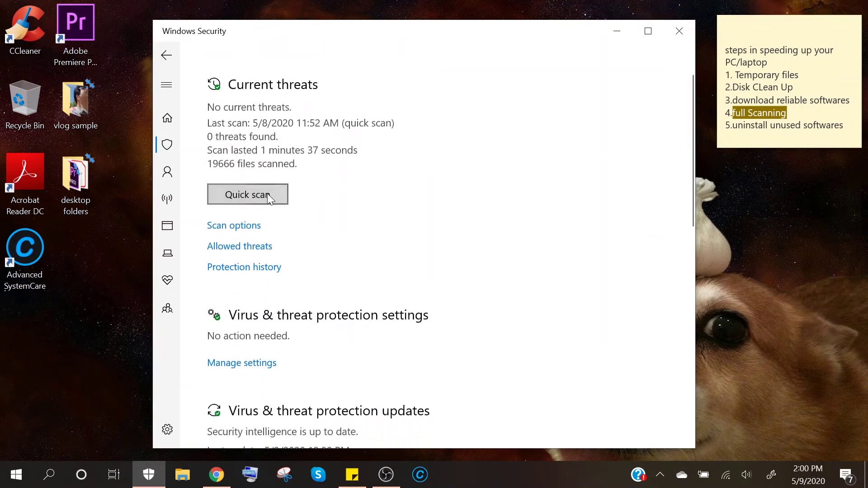
pyautogui.scroll(2, 265, 199)
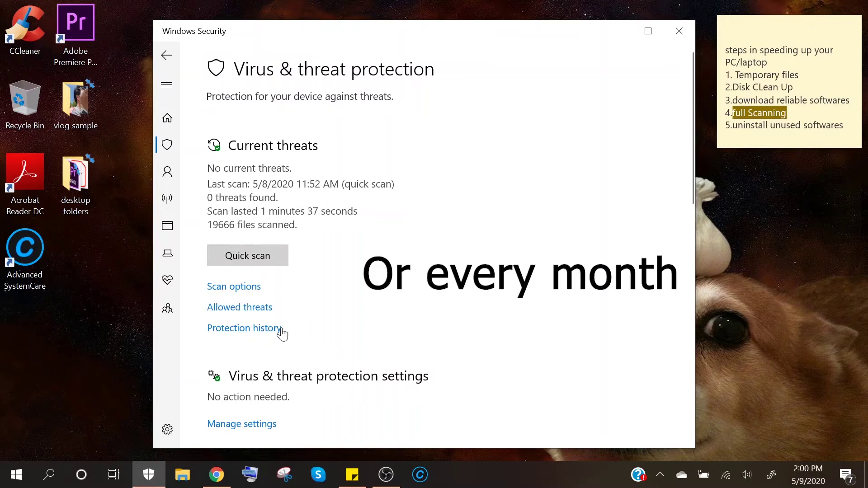
pyautogui.scroll(-3, 284, 340)
pyautogui.scroll(3, 253, 316)
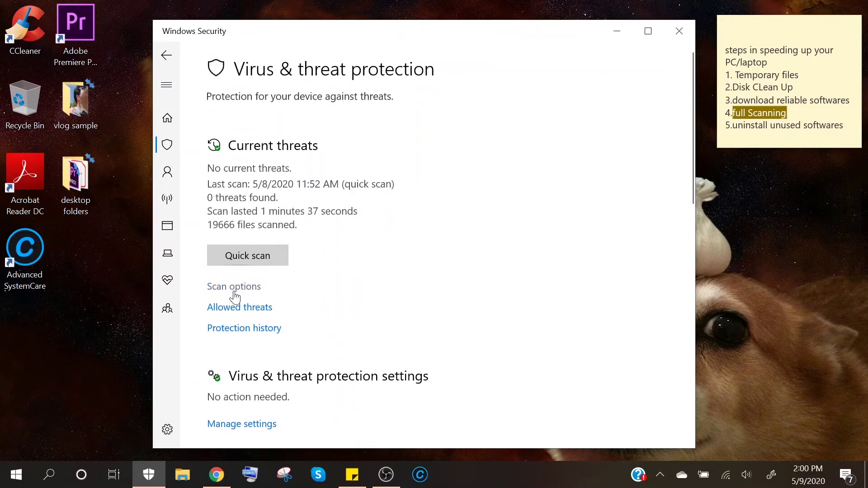
pyautogui.click(233, 287)
pyautogui.scroll(-3, 237, 280)
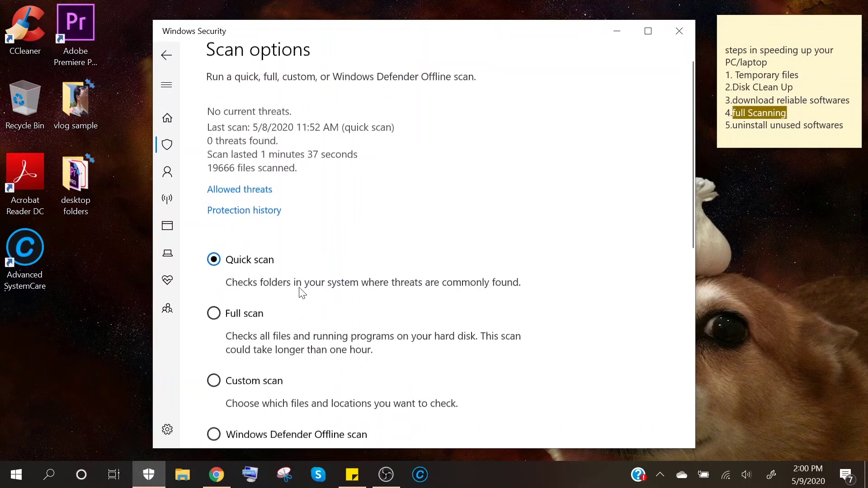
pyautogui.click(213, 211)
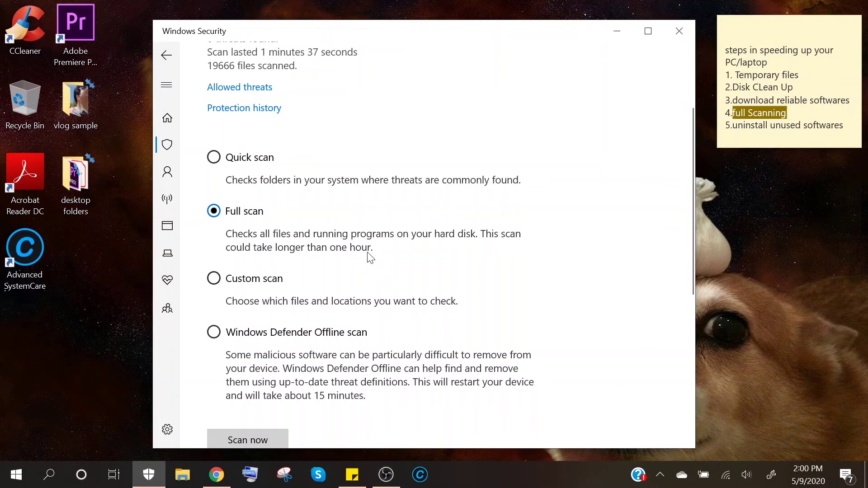
pyautogui.scroll(-3, 377, 255)
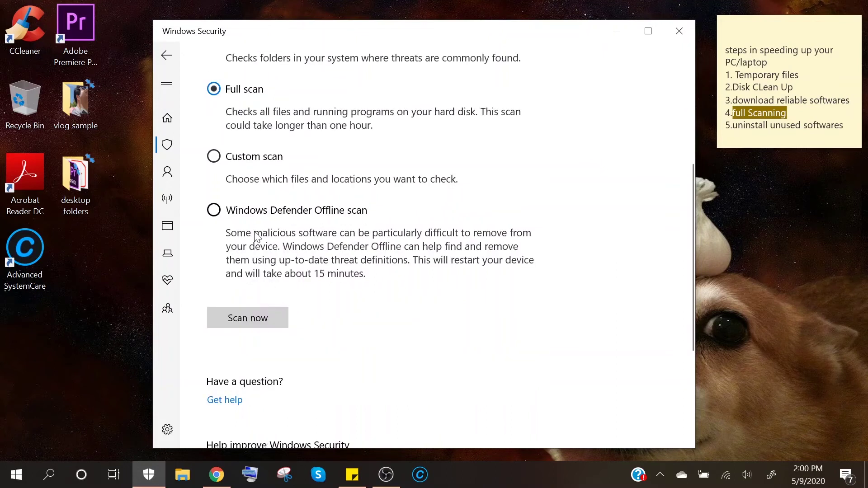
pyautogui.click(257, 316)
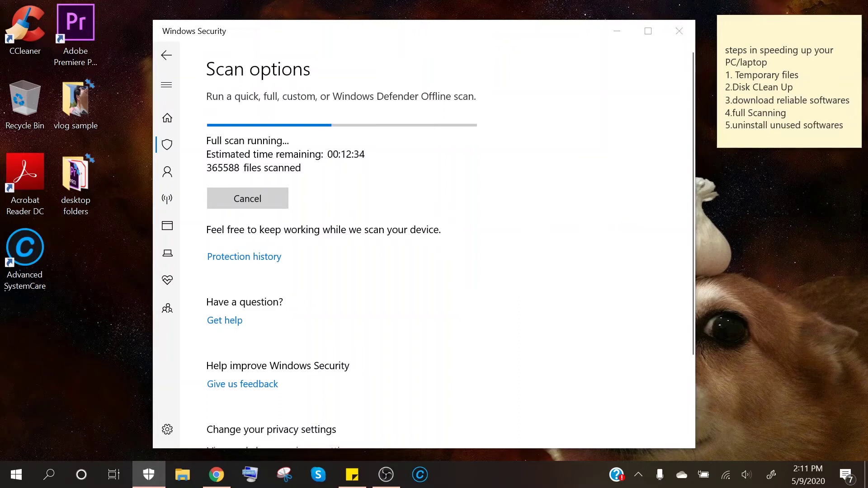
# - Minimize Windows Security and open the Control Panel's list of programs to uninstall
pyautogui.click(843, 125)
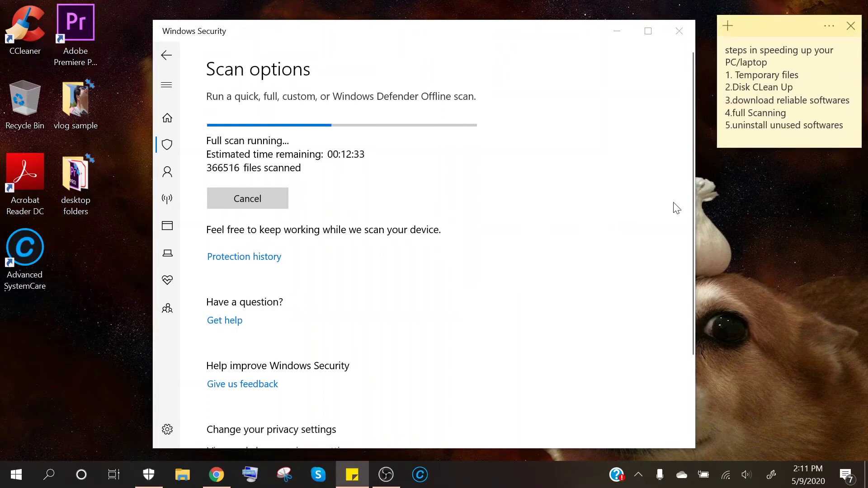
pyautogui.click(622, 31)
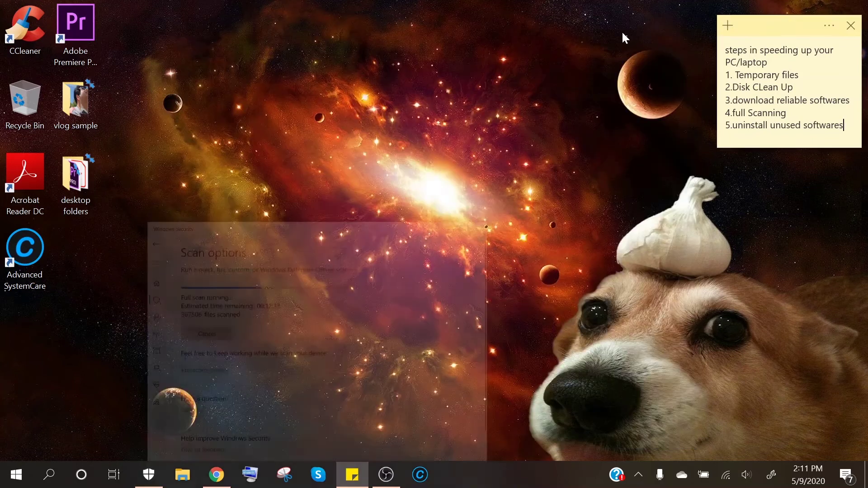
pyautogui.click(10, 485)
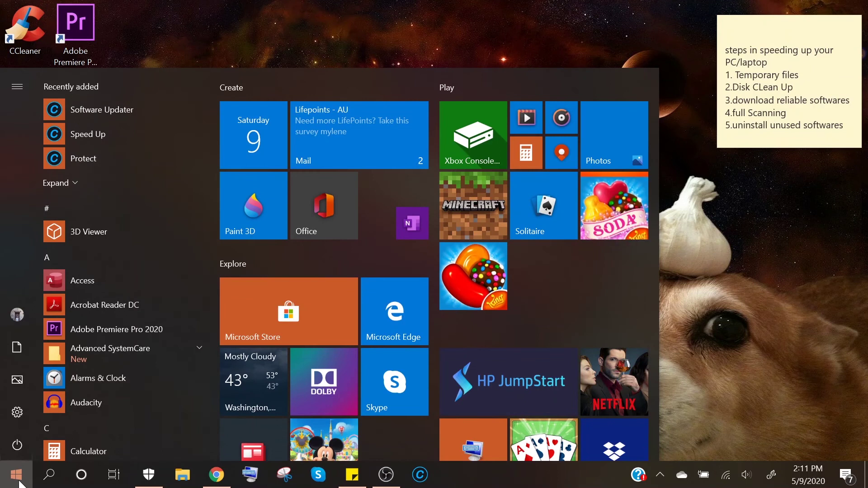
pyautogui.write('control')
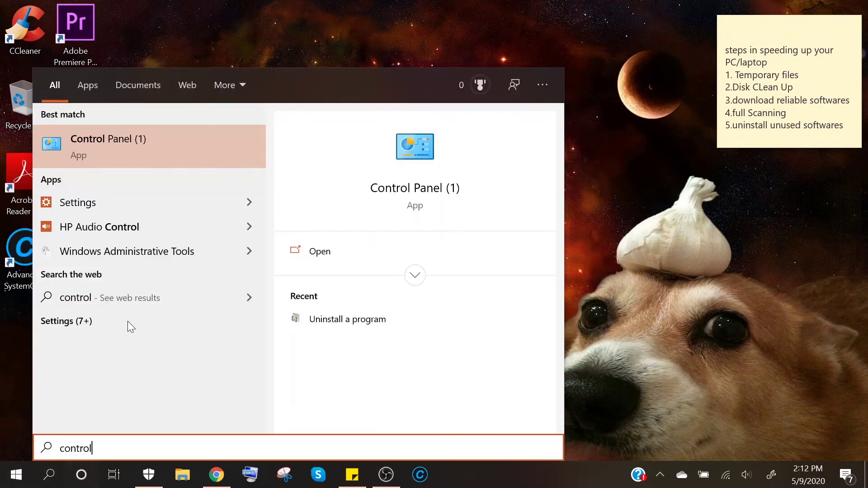
pyautogui.click(112, 138)
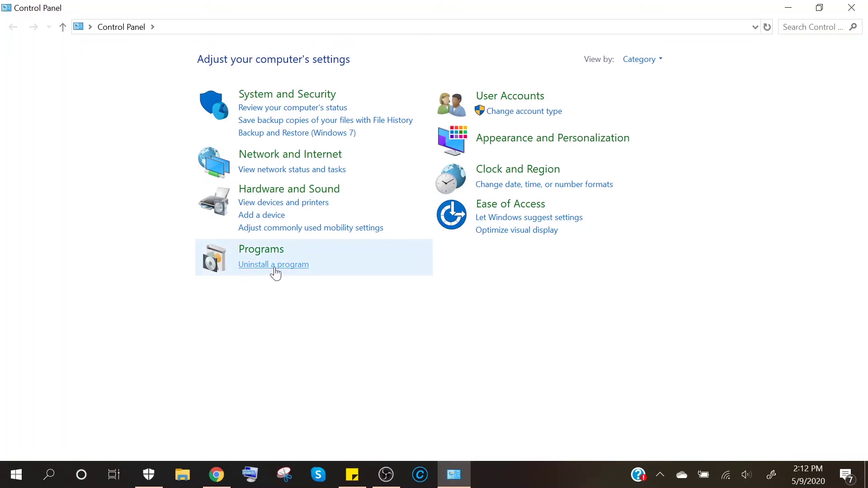
pyautogui.click(259, 267)
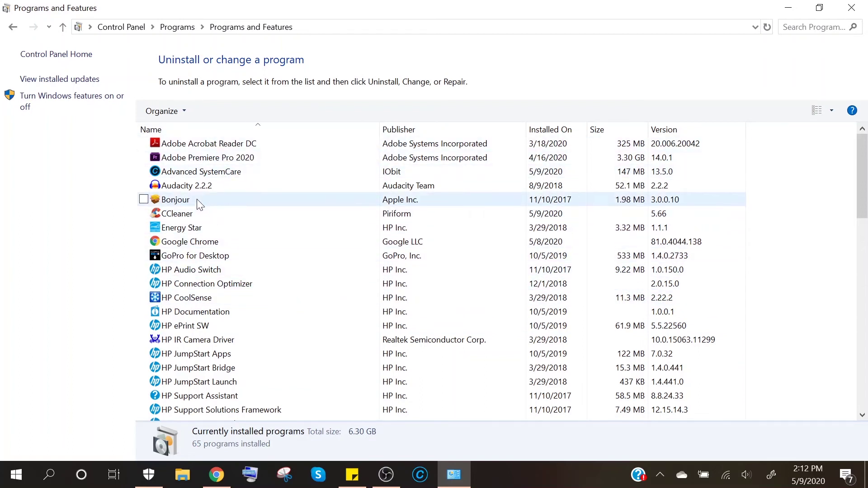
# - Uninstall Bonjour and confirm its removal
pyautogui.click(262, 201)
pyautogui.click(211, 112)
pyautogui.click(211, 112)
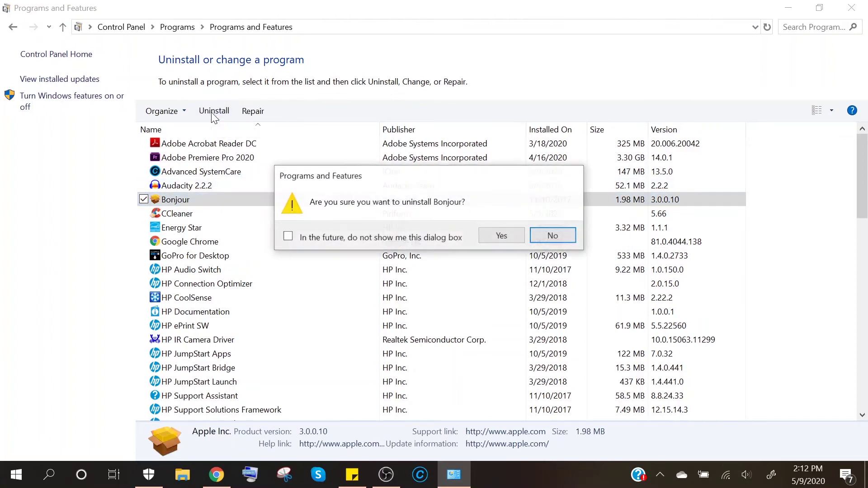
pyautogui.click(502, 235)
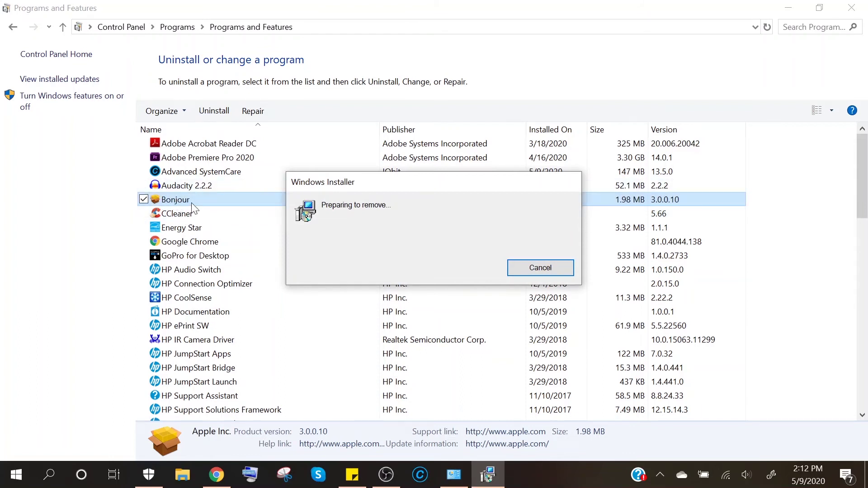
# - Uninstall Wondershare Filmora (Build 8.7.3) with all its components and effect resource files, minimizing the browser window that opens
pyautogui.scroll(-20, 177, 216)
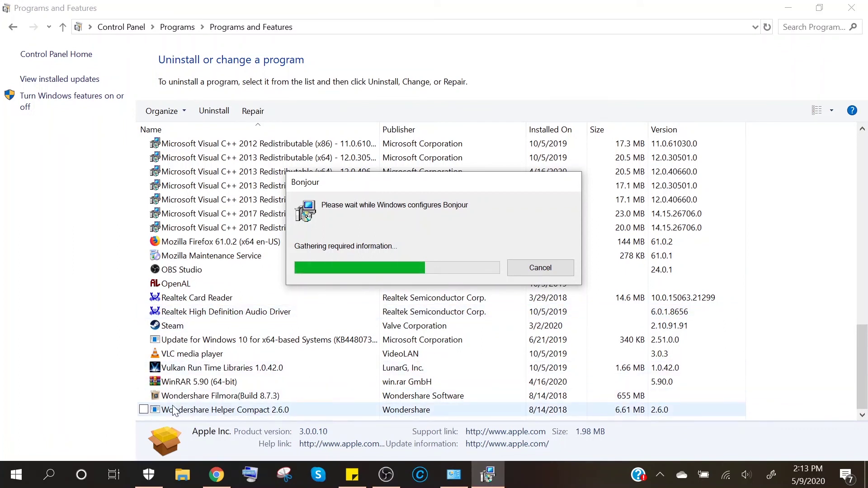
pyautogui.click(191, 401)
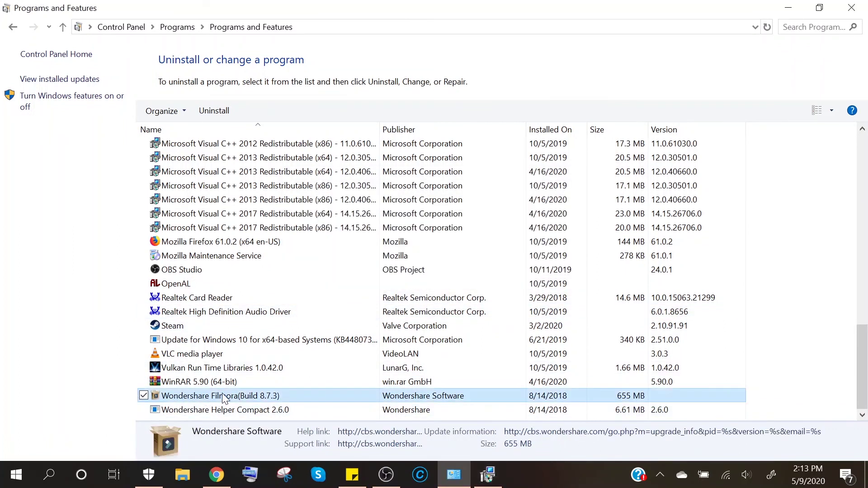
pyautogui.click(216, 411)
pyautogui.click(214, 400)
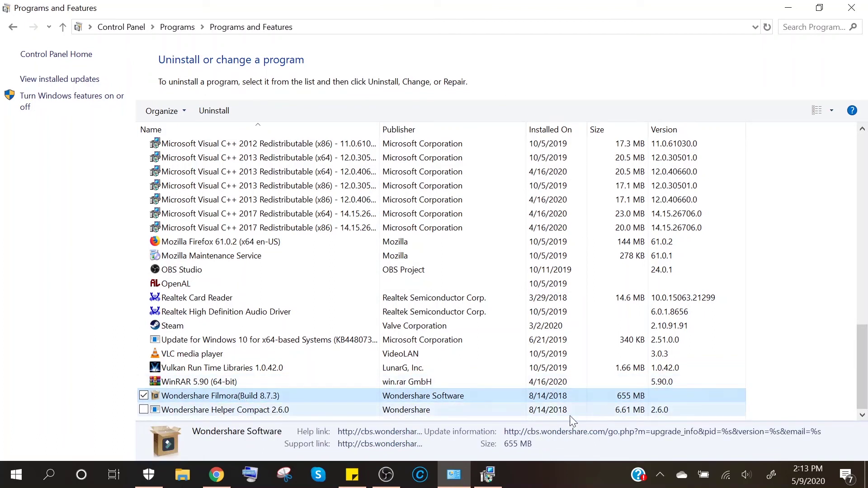
pyautogui.click(488, 474)
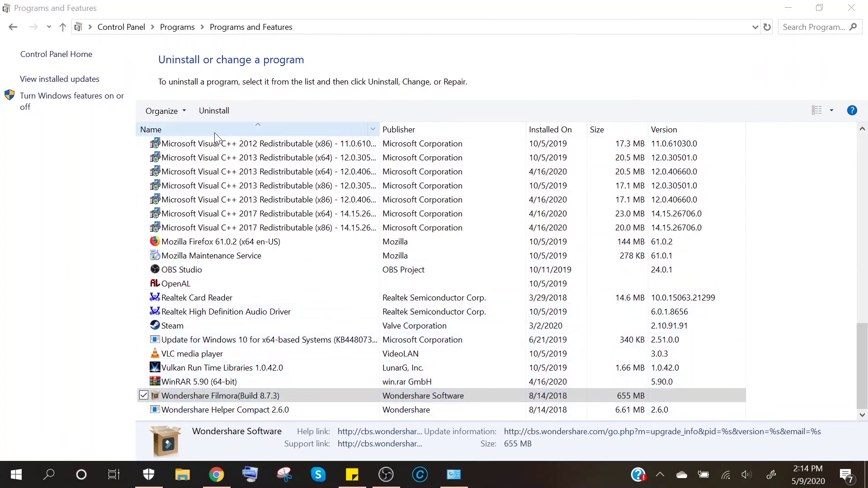
pyautogui.click(230, 116)
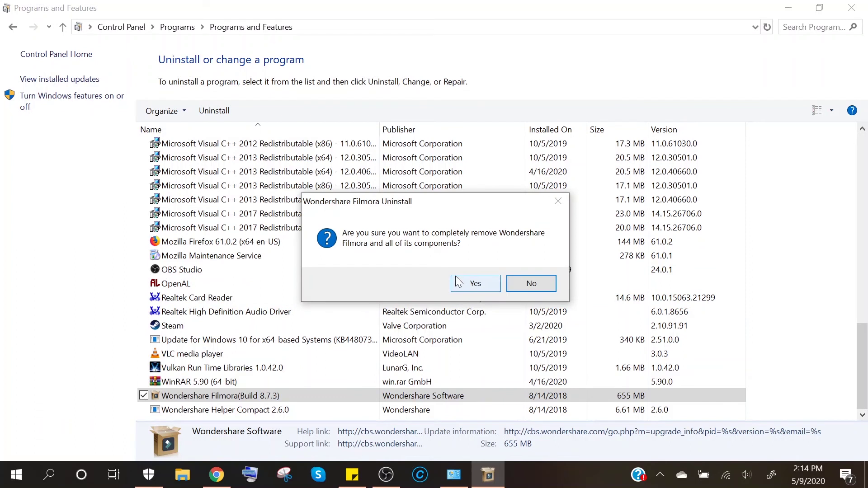
pyautogui.click(478, 288)
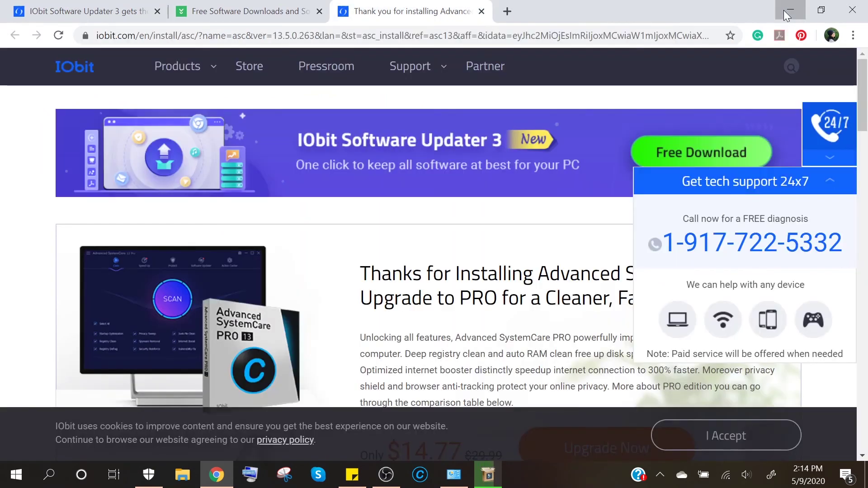
pyautogui.click(783, 10)
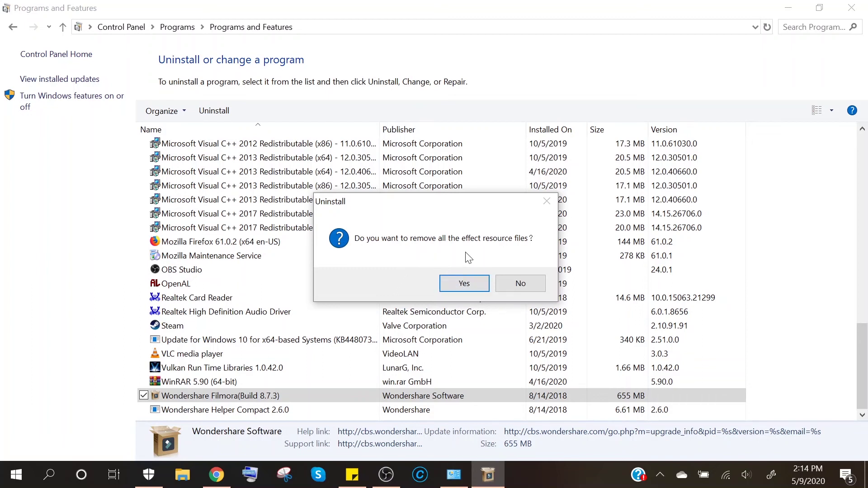
pyautogui.click(465, 283)
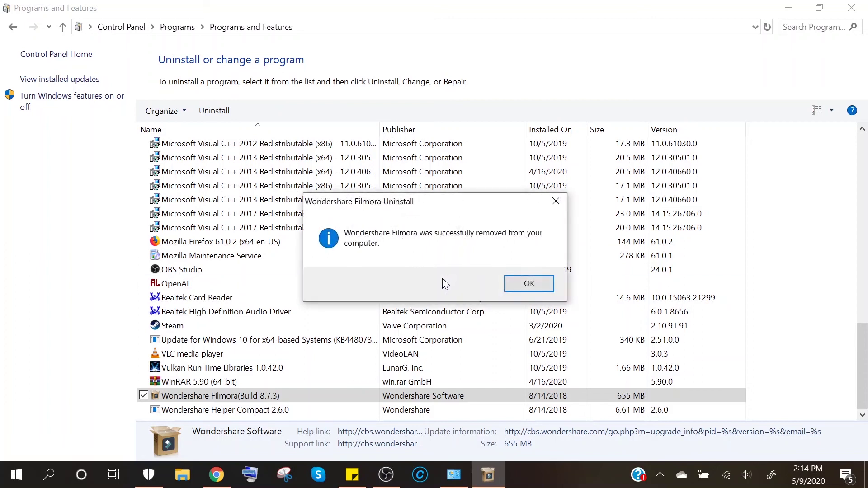
pyautogui.press('Return')
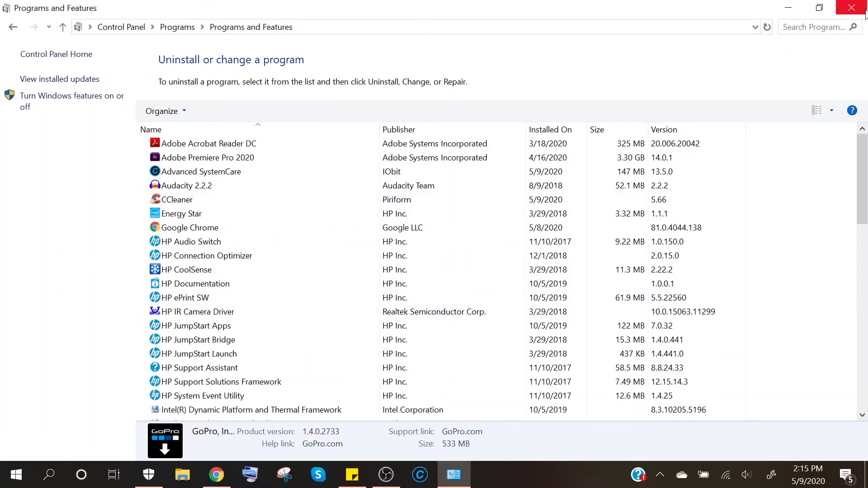
# - Close the Programs and Features window and select the CCleaner shortcut on the desktop
pyautogui.click(851, 7)
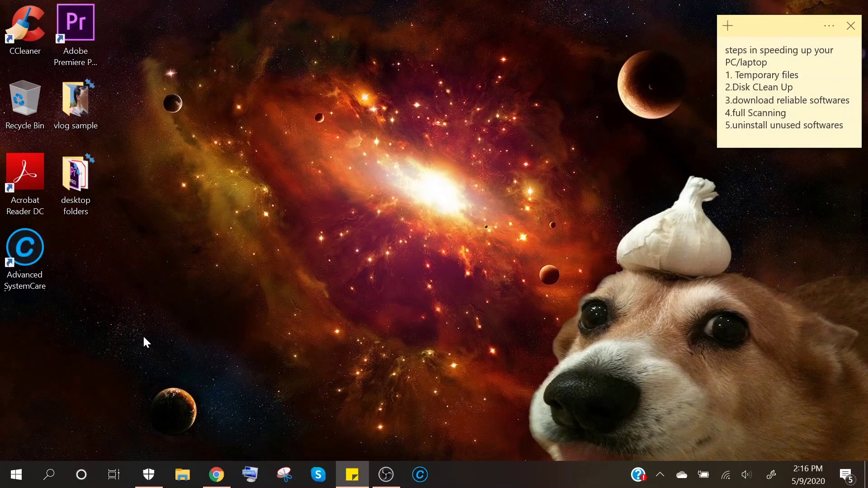
pyautogui.click(39, 39)
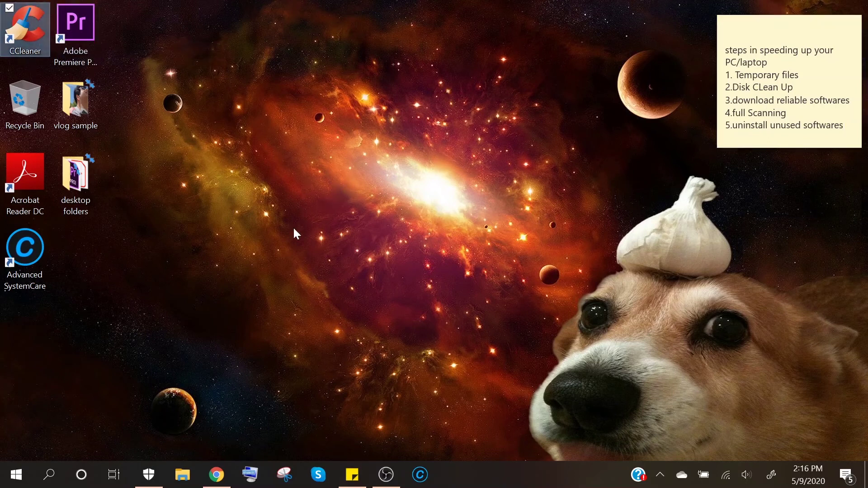
# - Check the progress of the running full scan in Windows Security and minimize its window
pyautogui.click(149, 474)
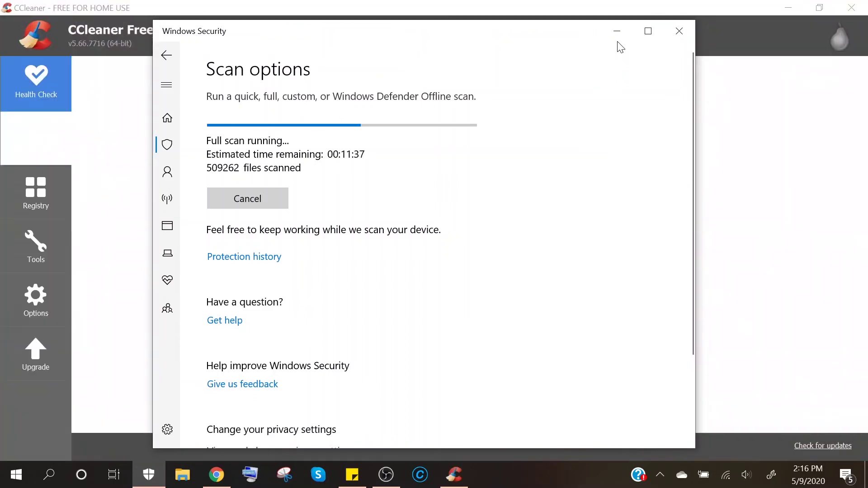
pyautogui.click(616, 31)
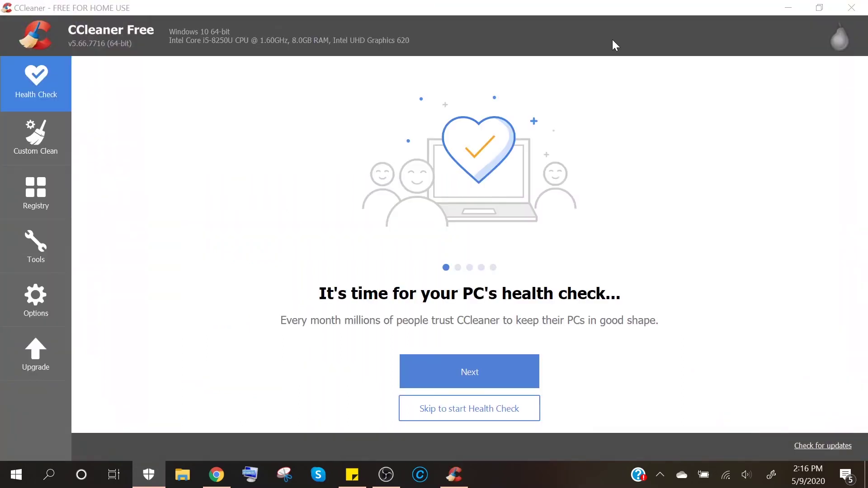
# - Analyze the PC with CCleaner's Custom Clean, allowing it to close Google Chrome, and close CCleaner once the analysis finishes
pyautogui.click(34, 149)
pyautogui.click(273, 413)
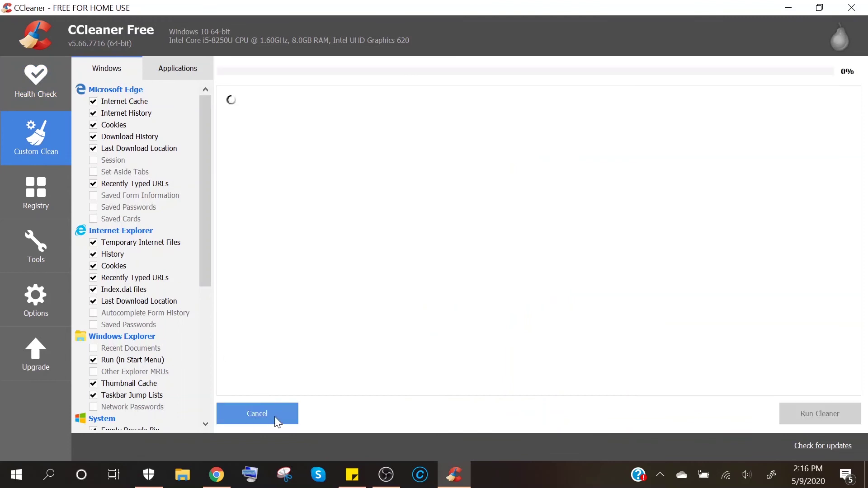
pyautogui.moveTo(216, 482)
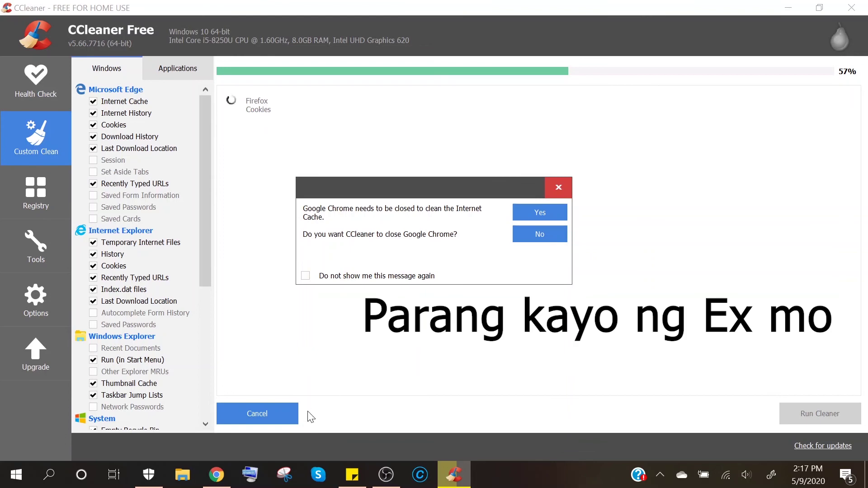
pyautogui.click(536, 211)
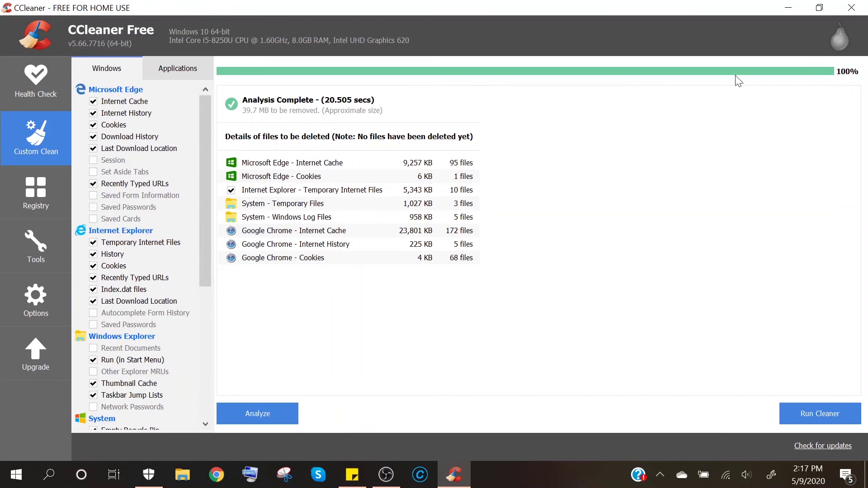
pyautogui.click(850, 18)
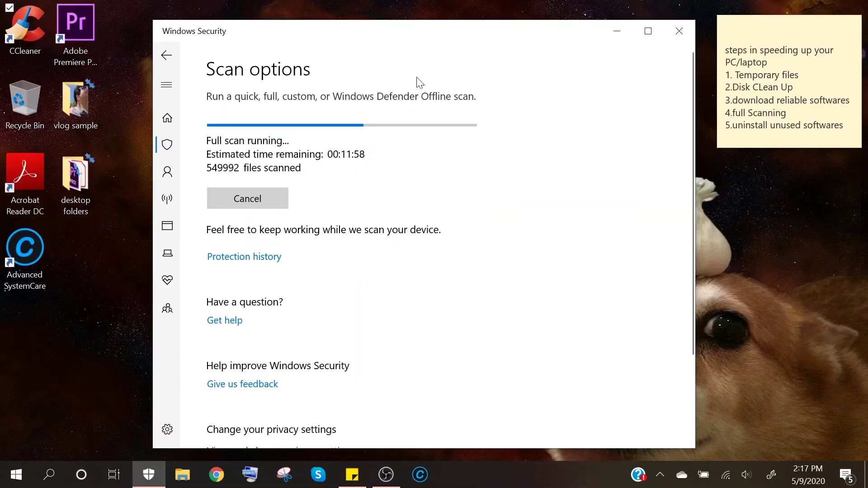
# - Review the full scan's results and the available scan types in Windows Security, and close the window
pyautogui.moveTo(384, 34); pyautogui.dragTo(378, 23)
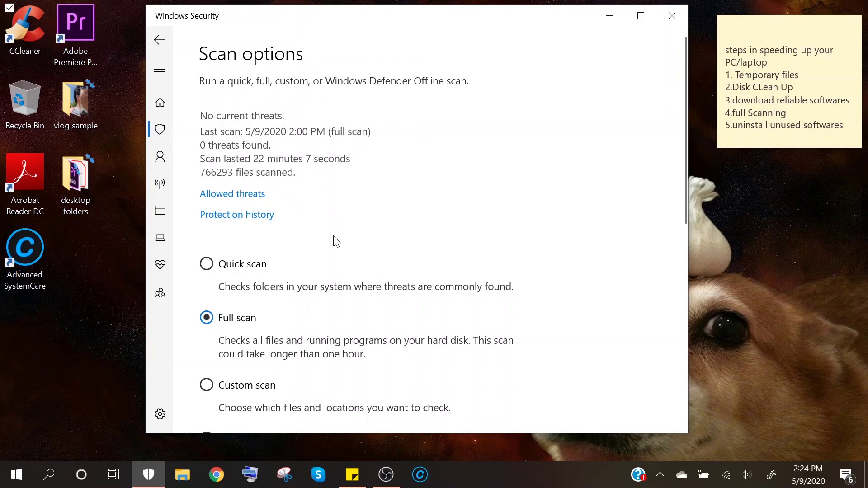
pyautogui.scroll(-3, 452, 221)
pyautogui.scroll(2, 456, 215)
pyautogui.scroll(-2, 449, 208)
pyautogui.scroll(2, 436, 206)
pyautogui.scroll(2, 436, 206)
pyautogui.scroll(-2, 378, 219)
pyautogui.scroll(2, 383, 220)
pyautogui.scroll(-3, 348, 240)
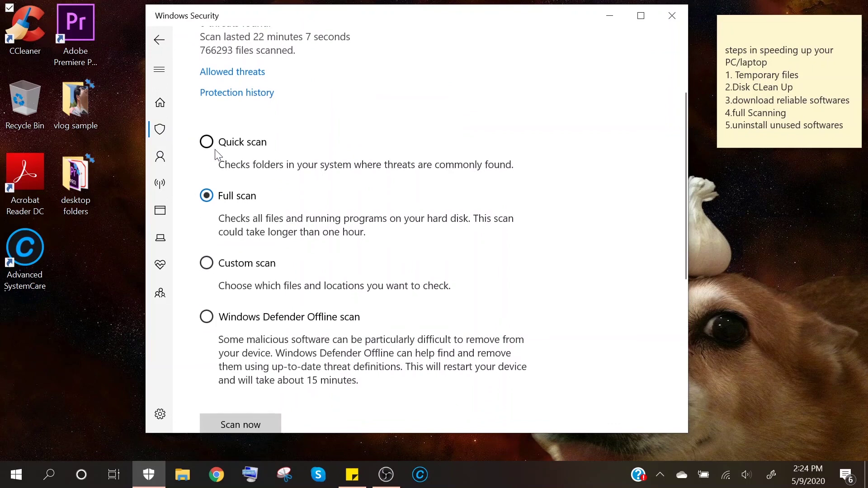
pyautogui.scroll(2, 379, 150)
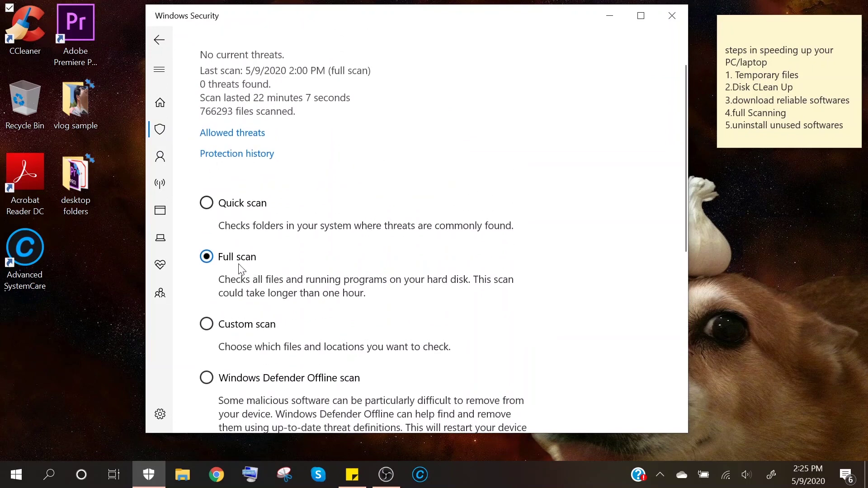
pyautogui.scroll(2, 239, 269)
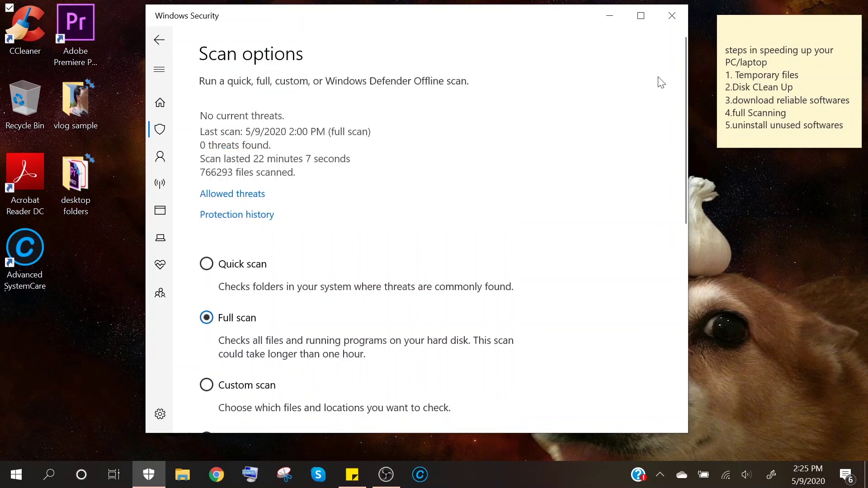
pyautogui.click(673, 17)
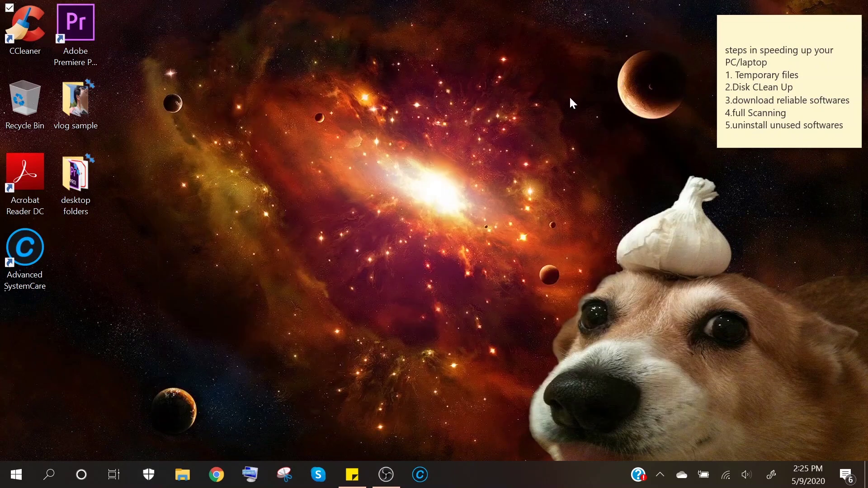